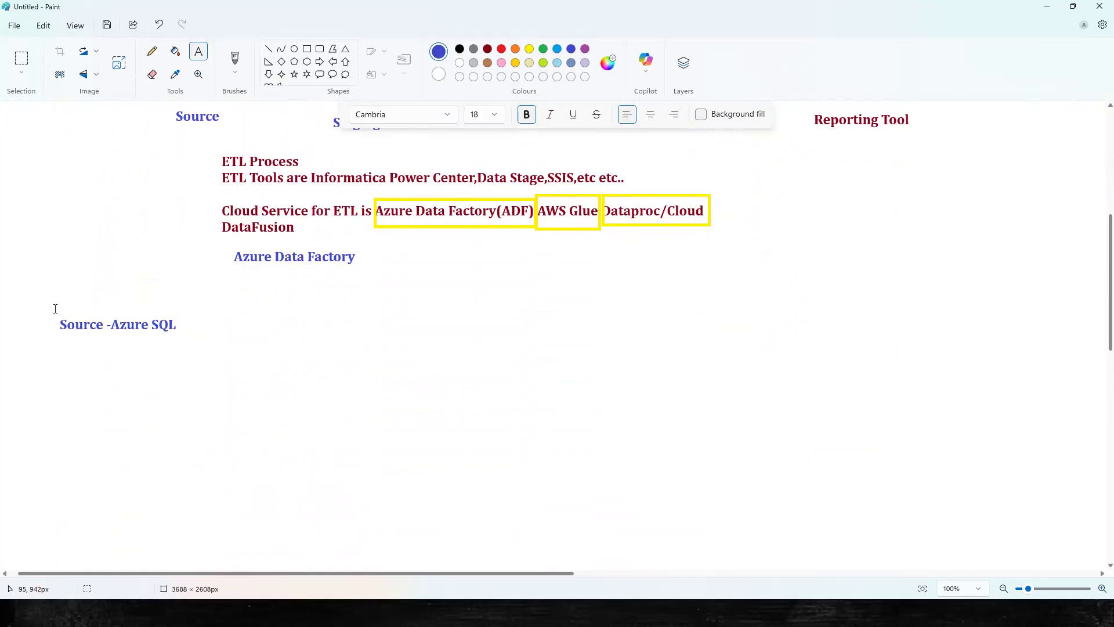
Commit the 'Source -Azure SQL' label on the Paint diagram.
click(312, 318)
Type and commit the 'Target -ADLS' label beside the Source label.
text(Target -AALD)
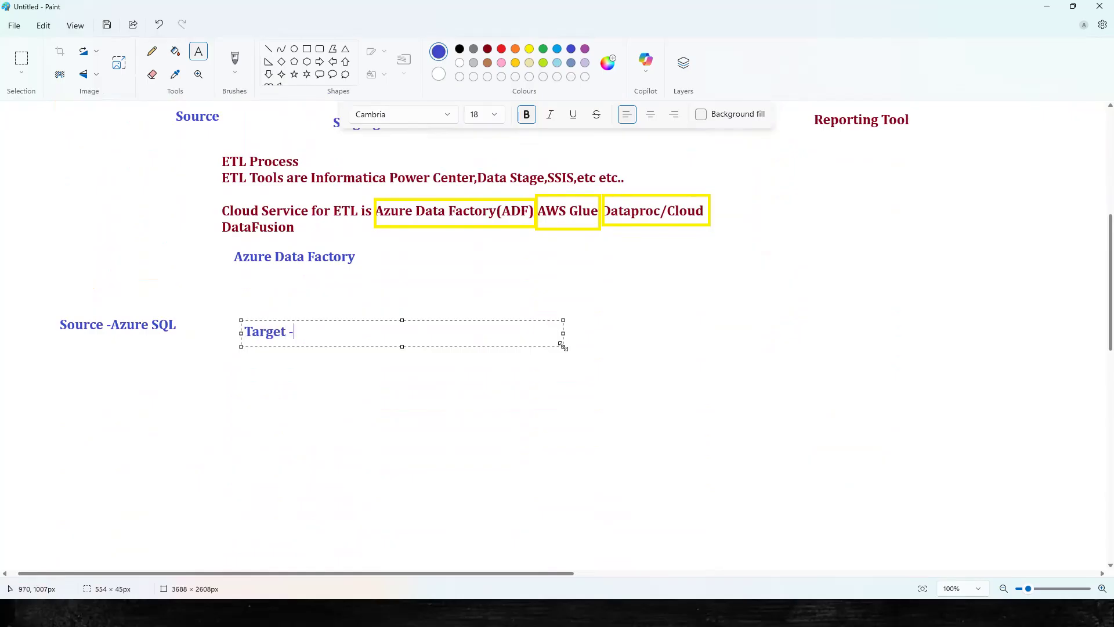
key(BackSpace)
key(BackSpace)
key(BackSpace)
text(DLS)
click(684, 344)
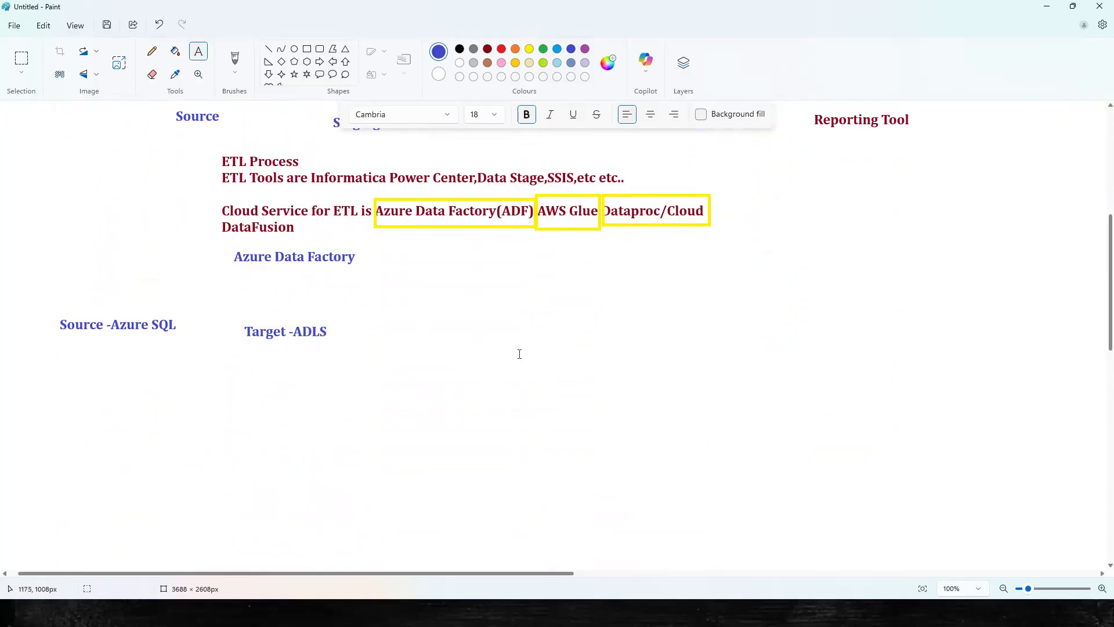
Select the area around the Source label, then go to Create a resource in the Azure portal.
drag(53, 312, 182, 337)
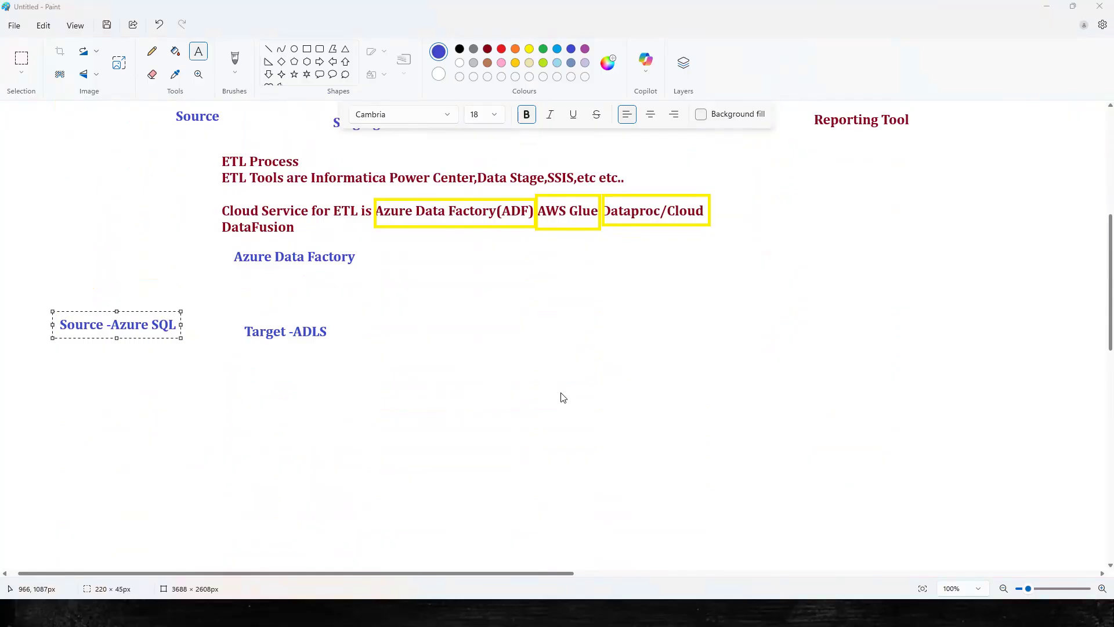
key(alt+Tab)
click(274, 122)
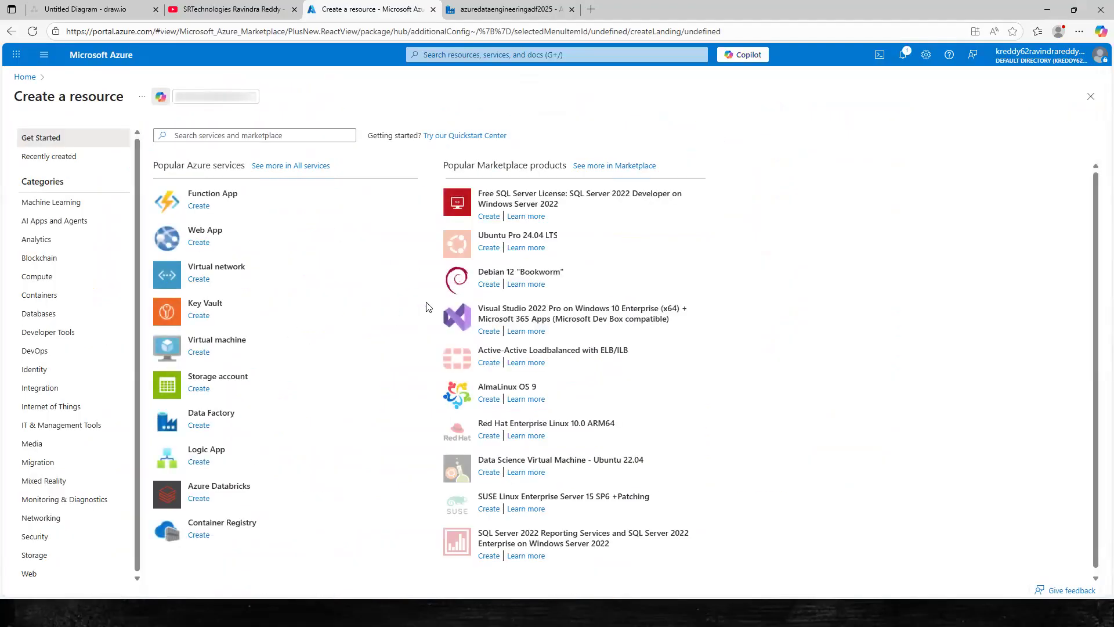
From Create a resource, search the Marketplace for Azure SQL offerings.
click(25, 77)
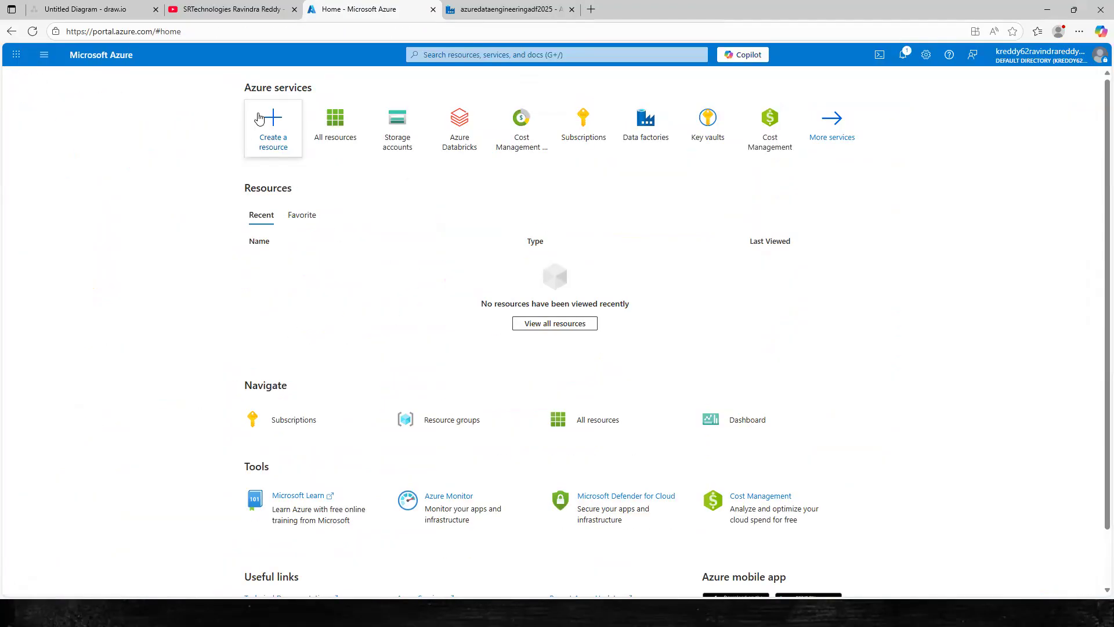
click(276, 125)
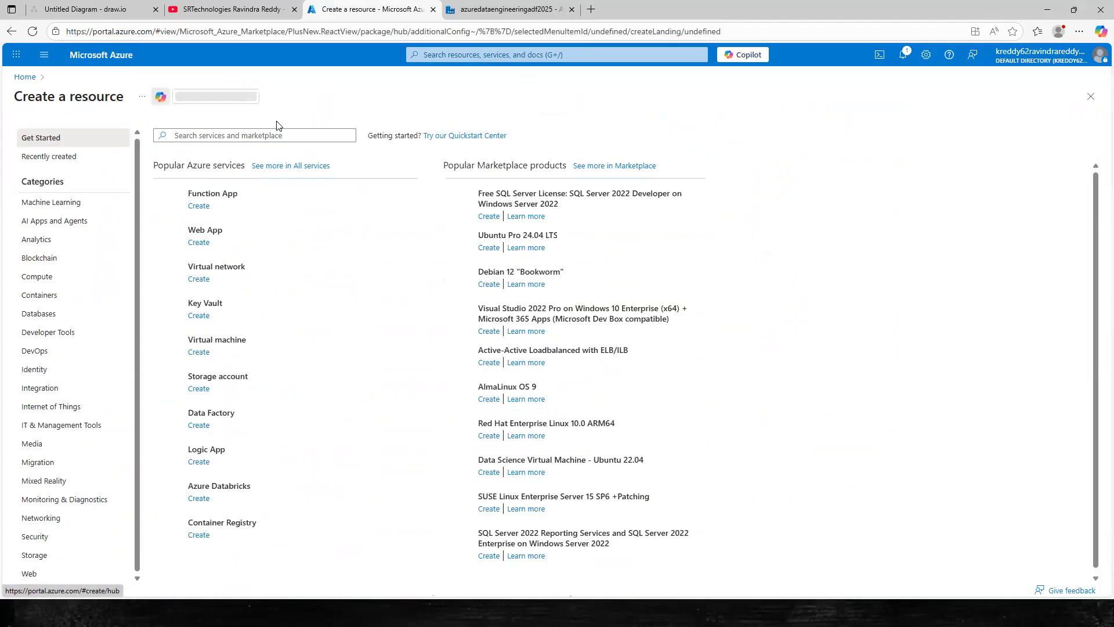
click(207, 134)
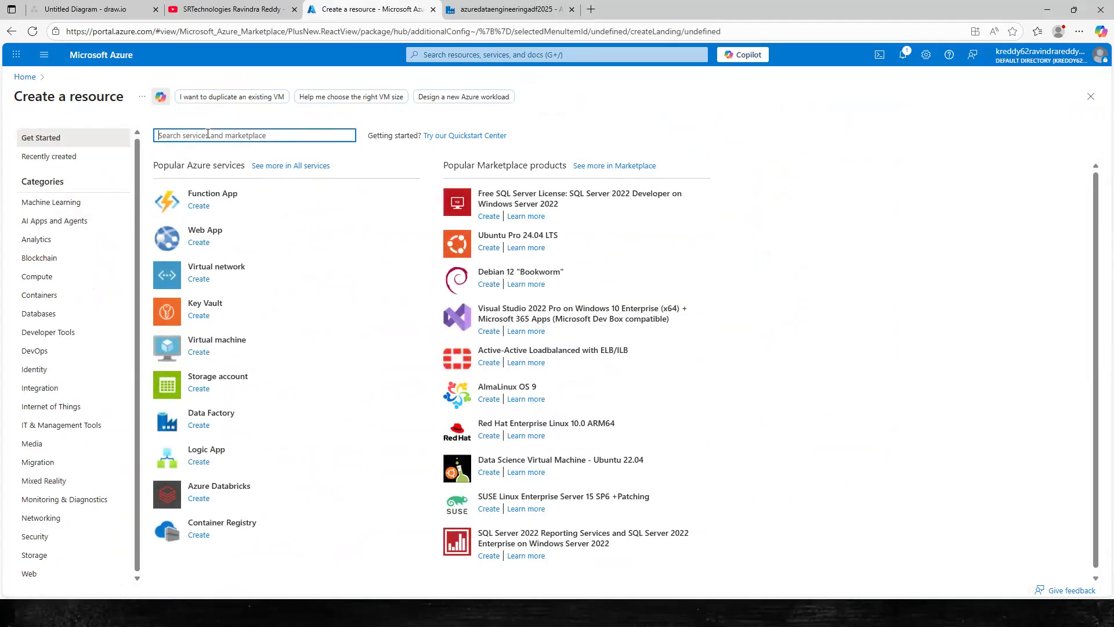
text(azure data)
key(Return)
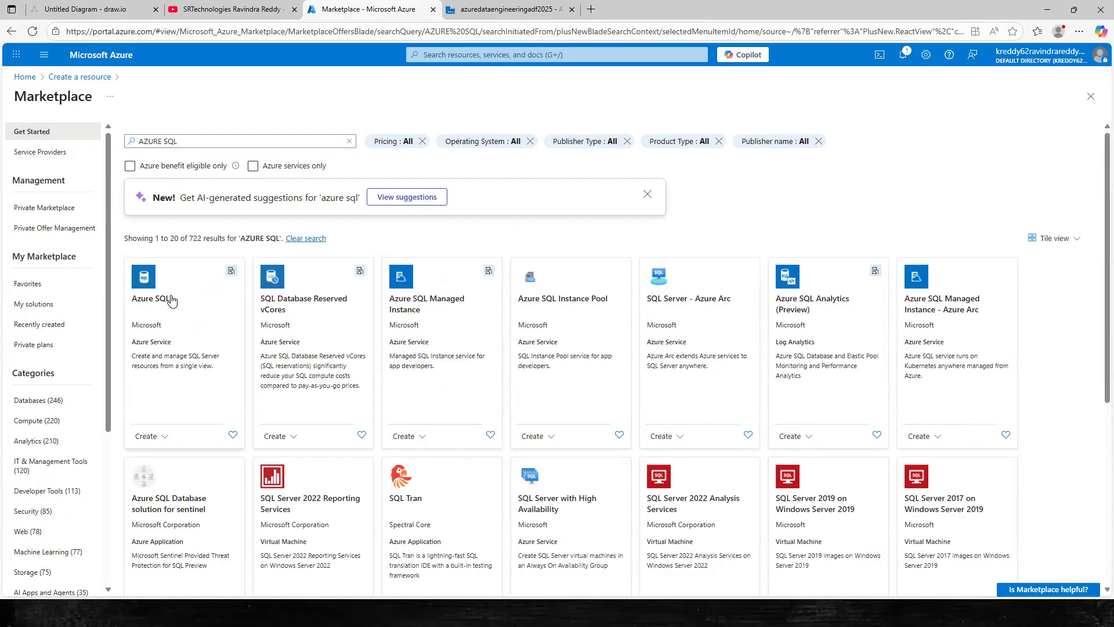
Create from the Azure SQL offering and choose Azure SQL Database's Create SQL Database option.
click(171, 299)
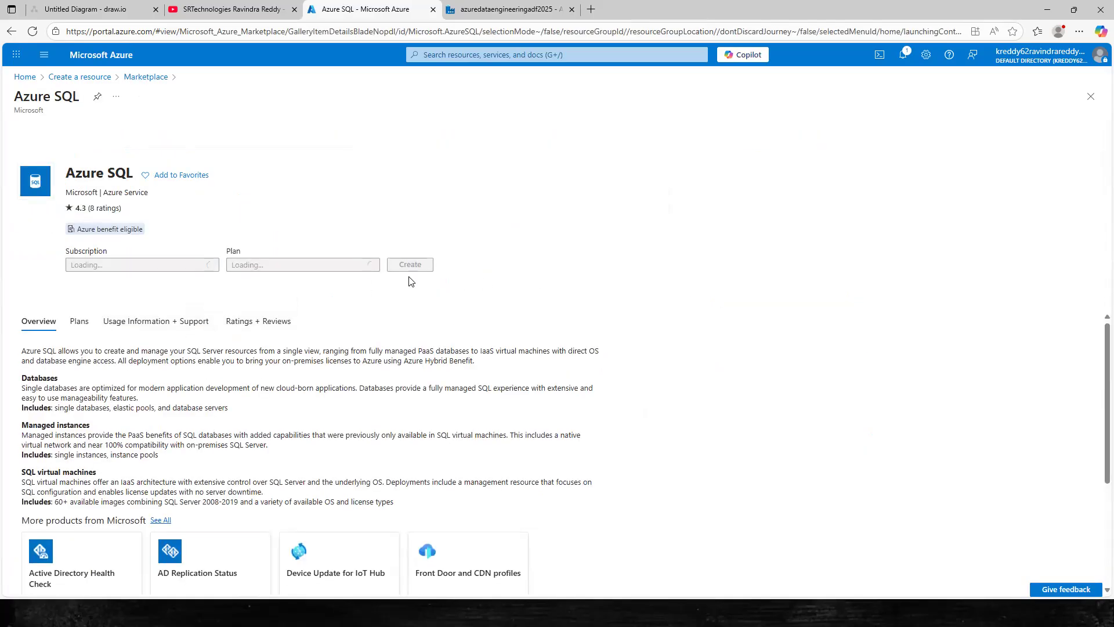
click(412, 266)
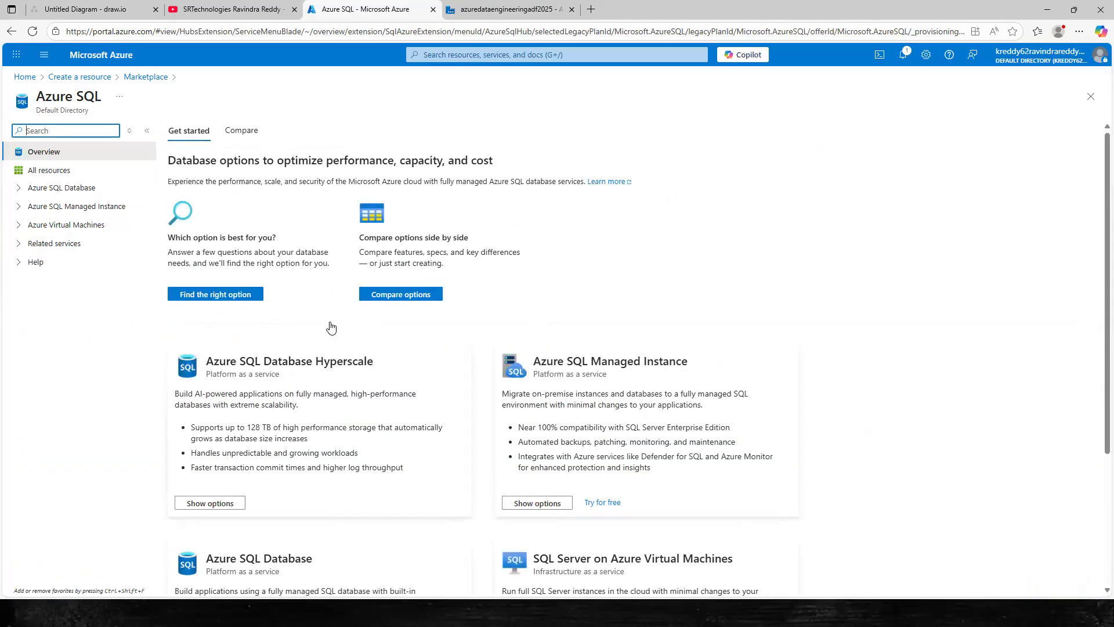
scroll(290, 363, down, 1)
scroll(279, 406, down, 2)
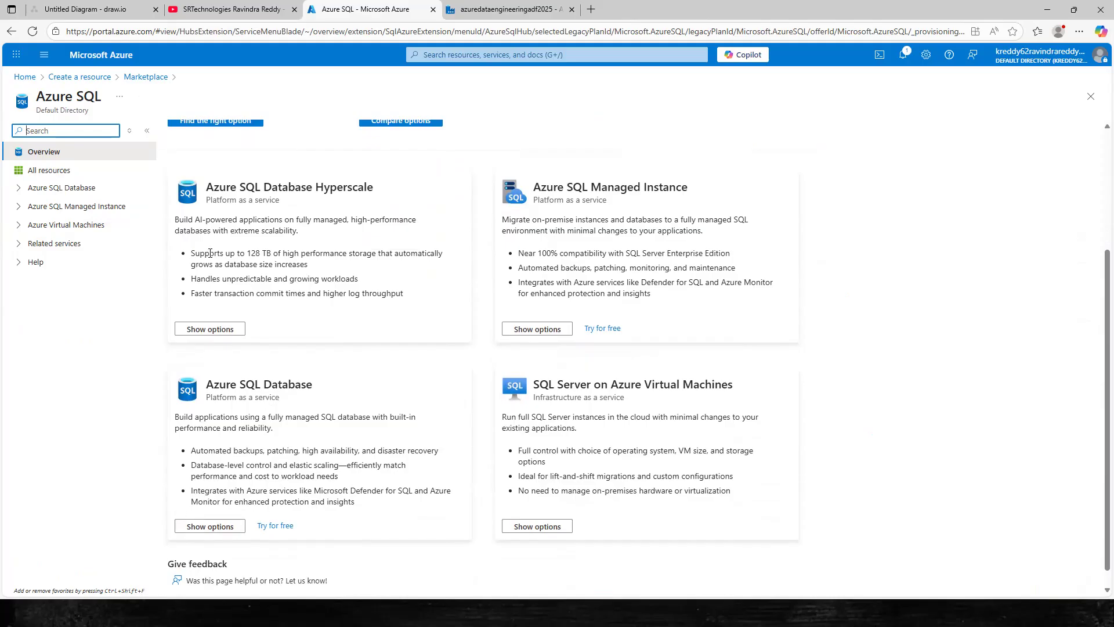
scroll(269, 321, up, 3)
scroll(319, 279, down, 1)
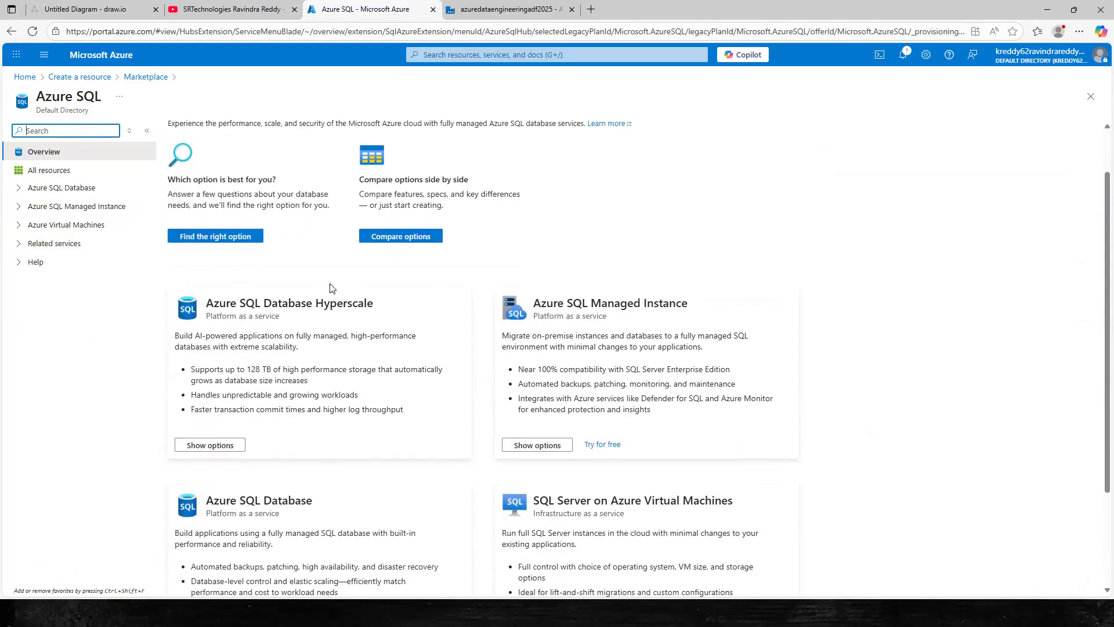
scroll(333, 288, up, 1)
scroll(186, 277, down, 3)
click(219, 502)
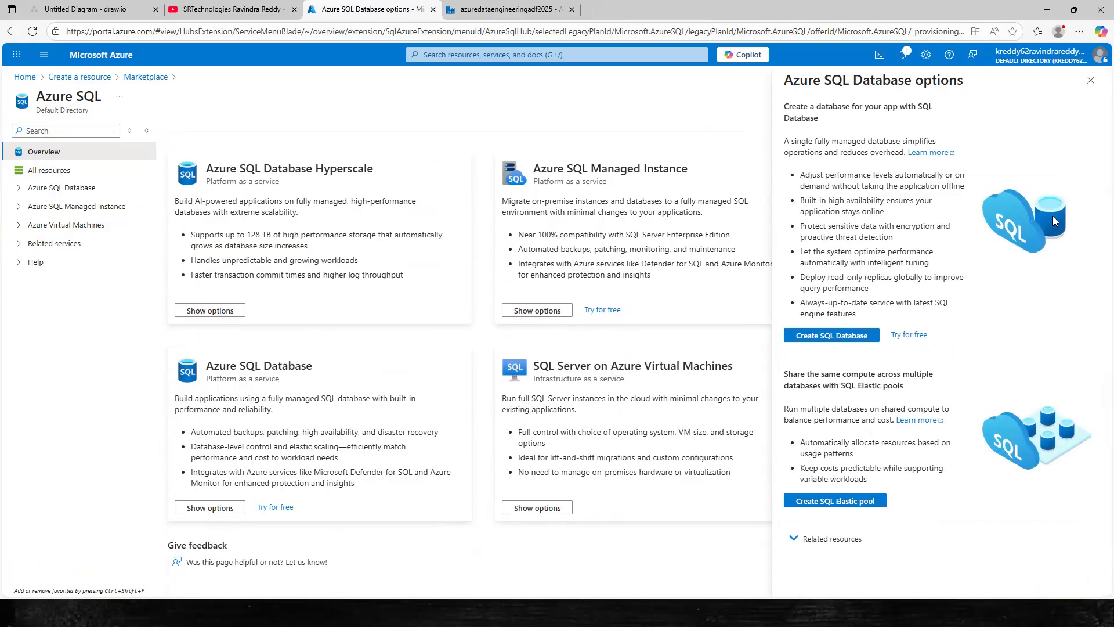
click(854, 341)
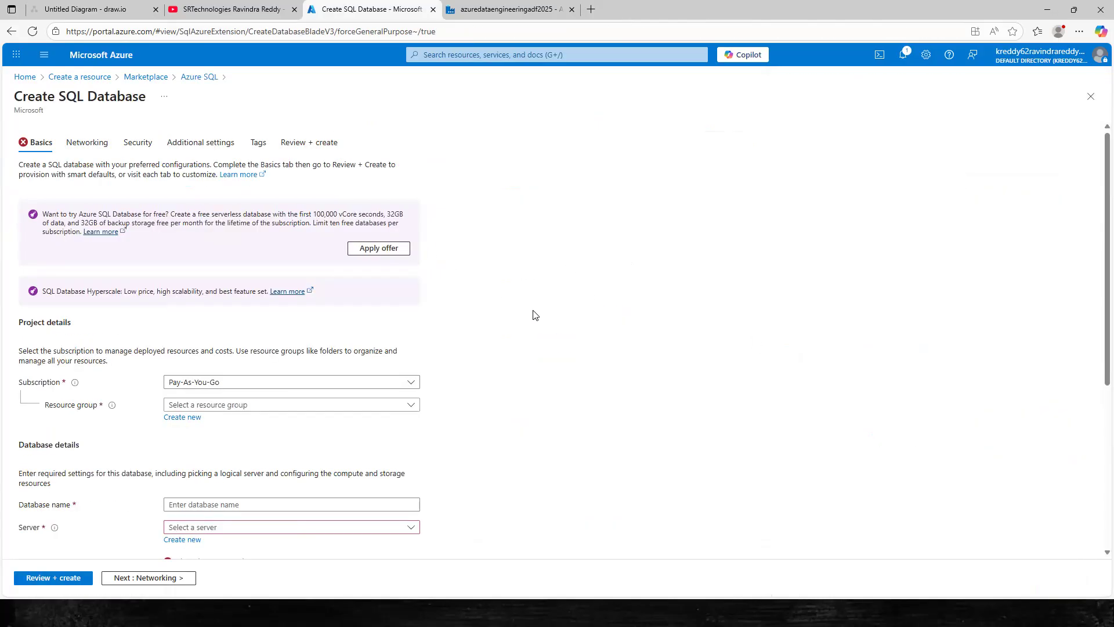
Select resource group azuredataengineering2025 and name the database adesqldb.
scroll(255, 342, down, 3)
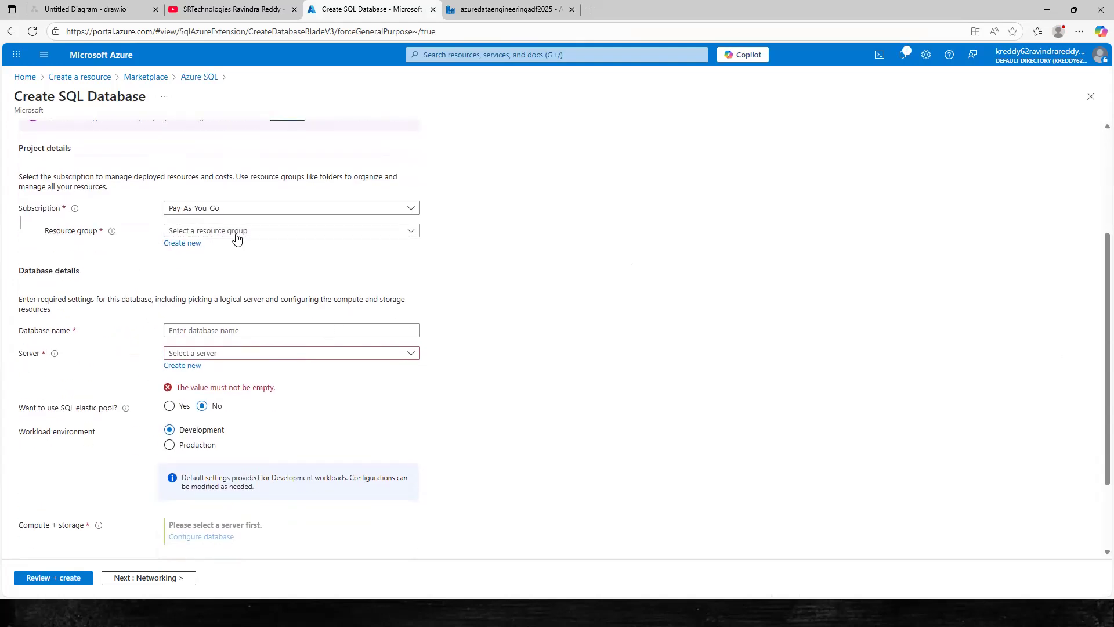
click(412, 230)
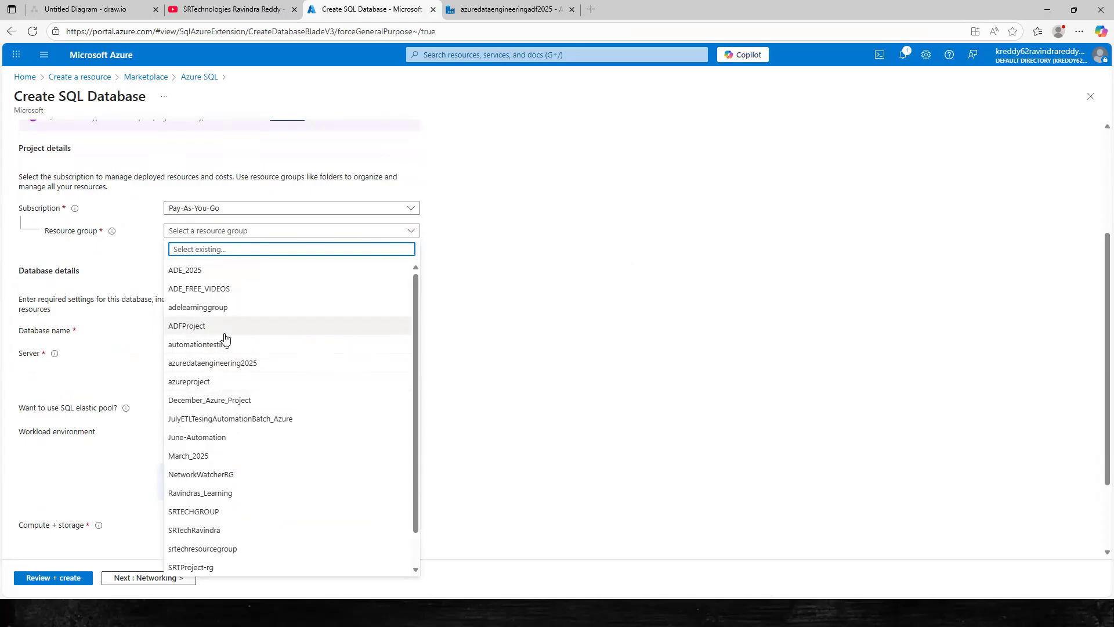
click(225, 363)
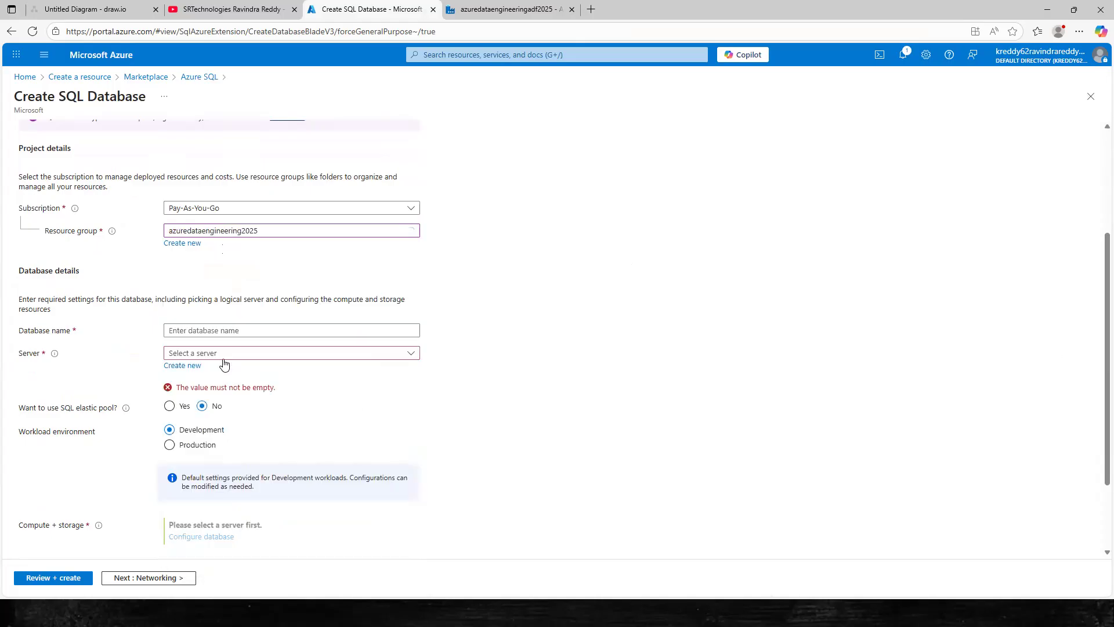
click(205, 331)
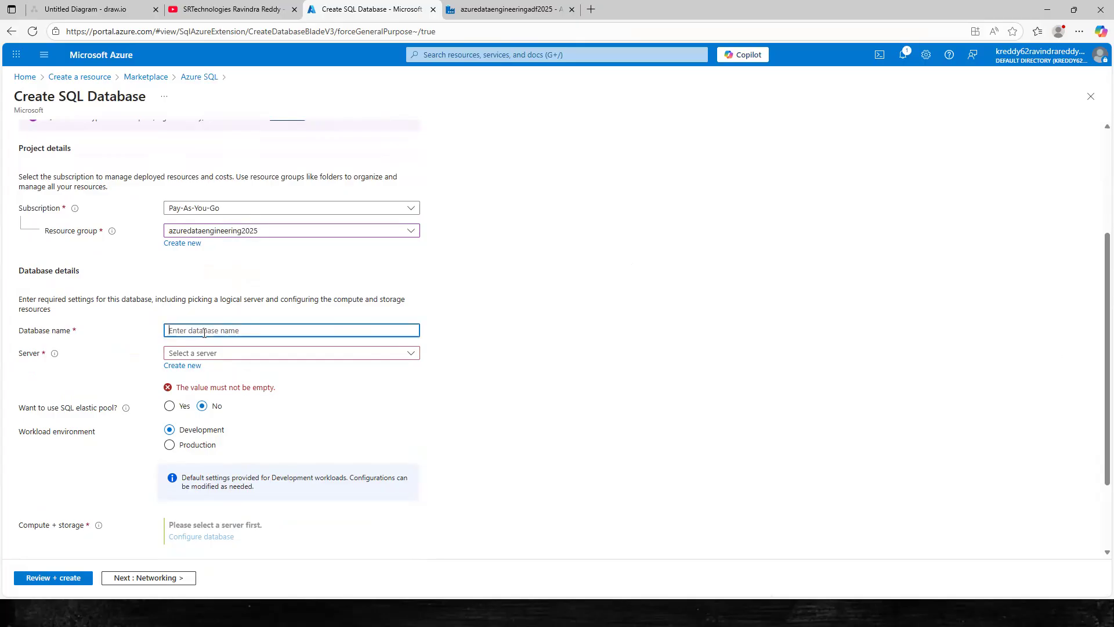
text(ade)
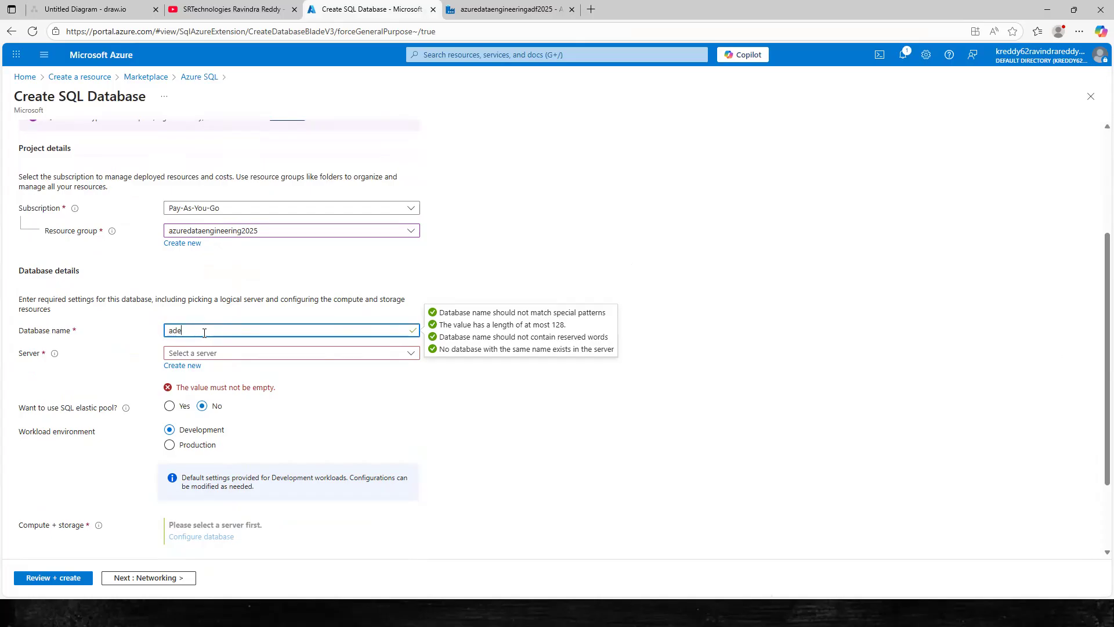
text(se)
click(270, 354)
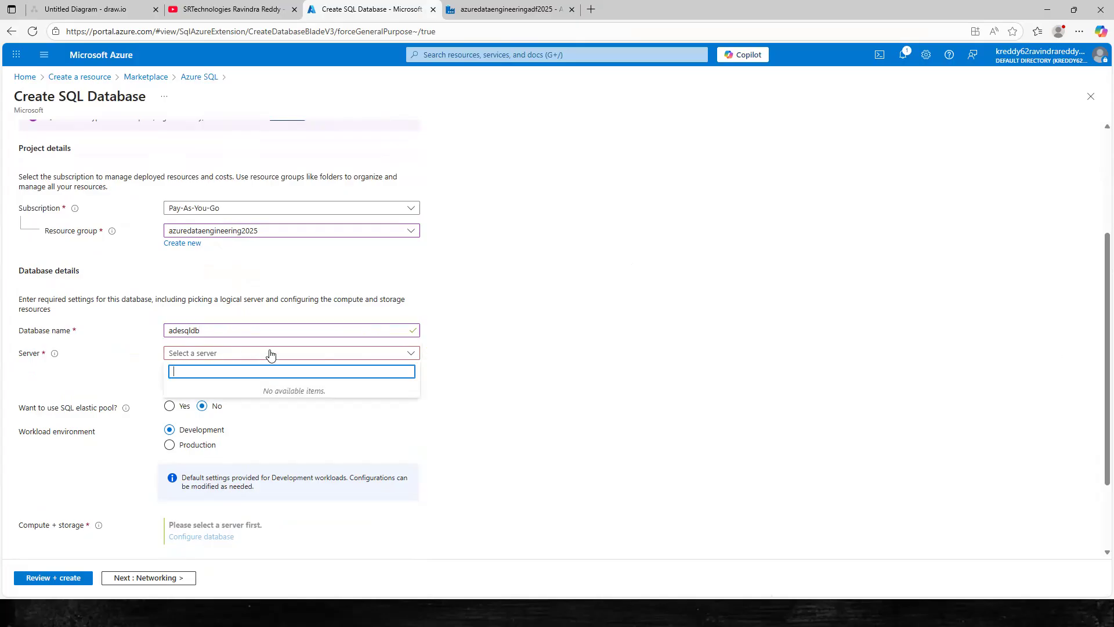
click(469, 367)
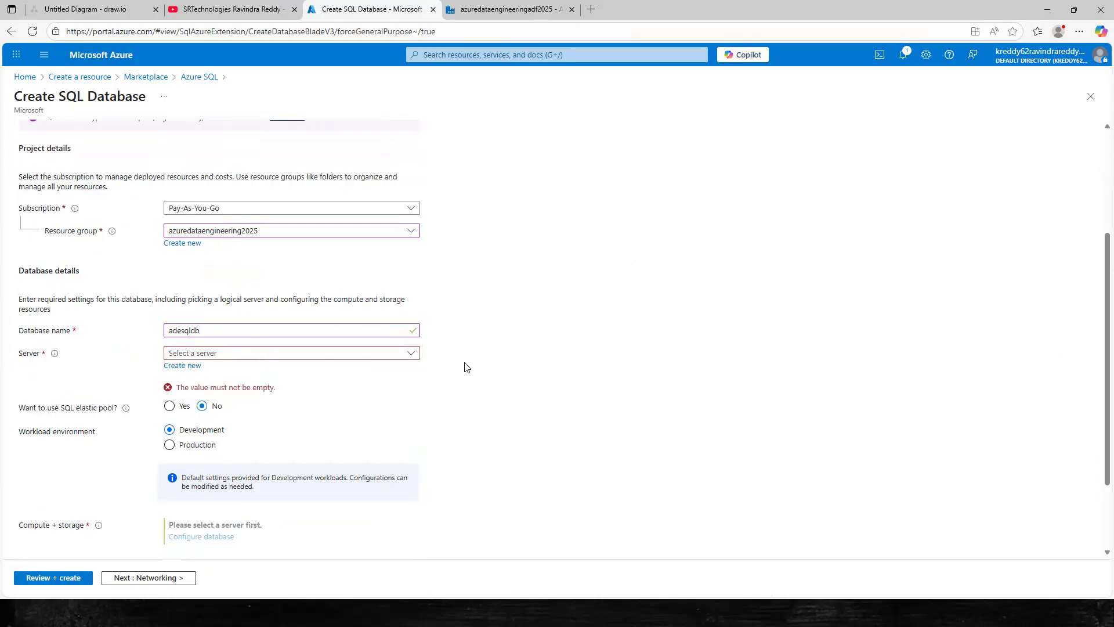
Create a new server named adesqlserver in South India using SQL authentication.
click(190, 366)
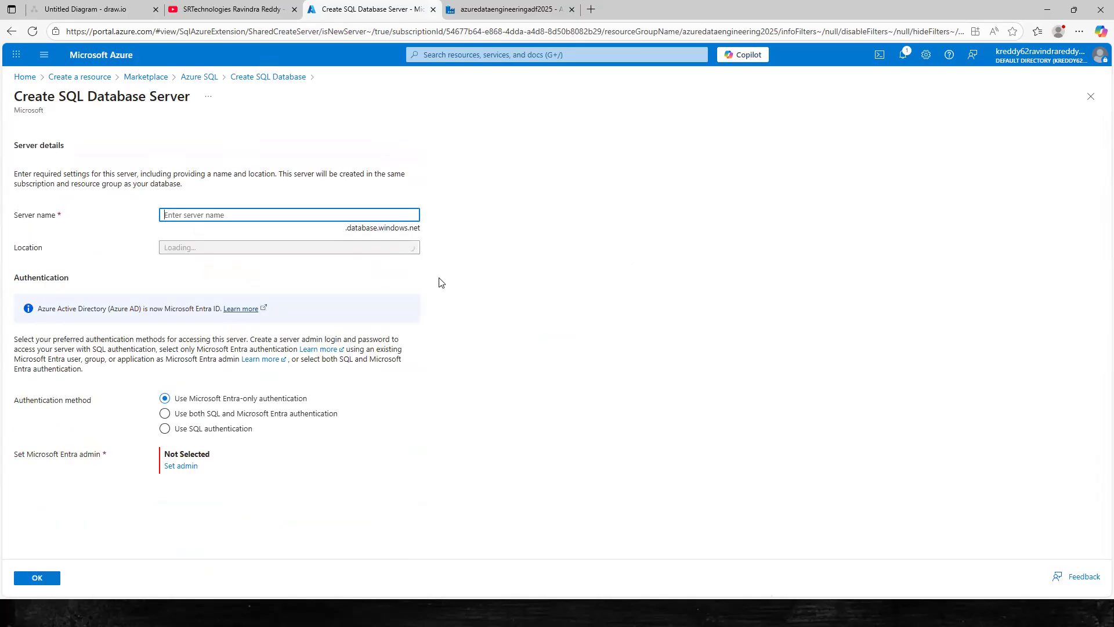
text(adesqlserver)
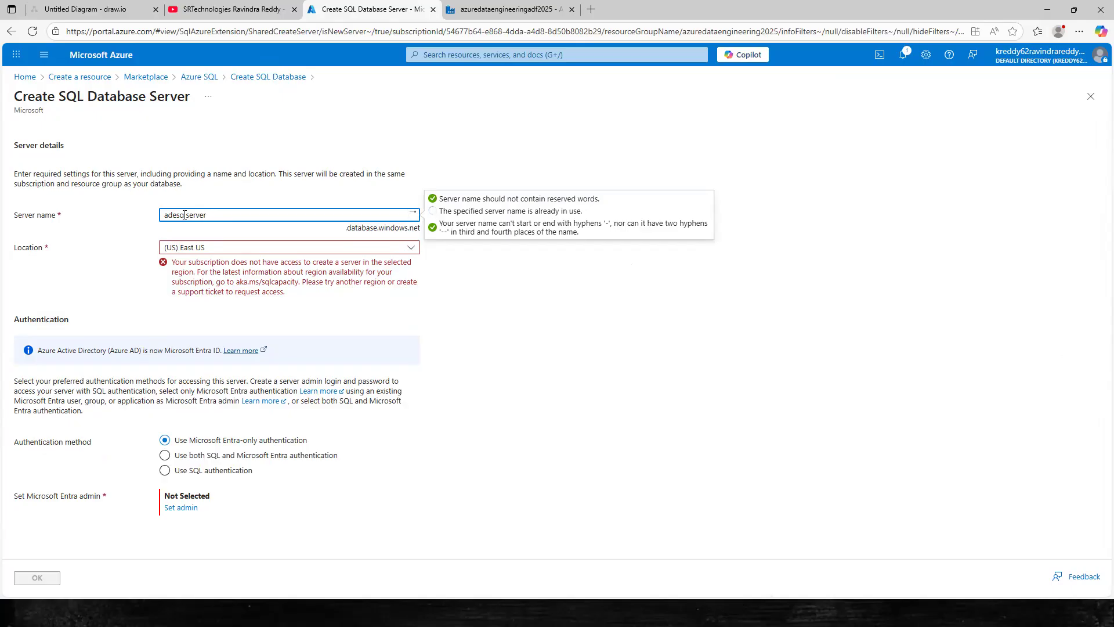
click(412, 250)
click(411, 257)
text(sou)
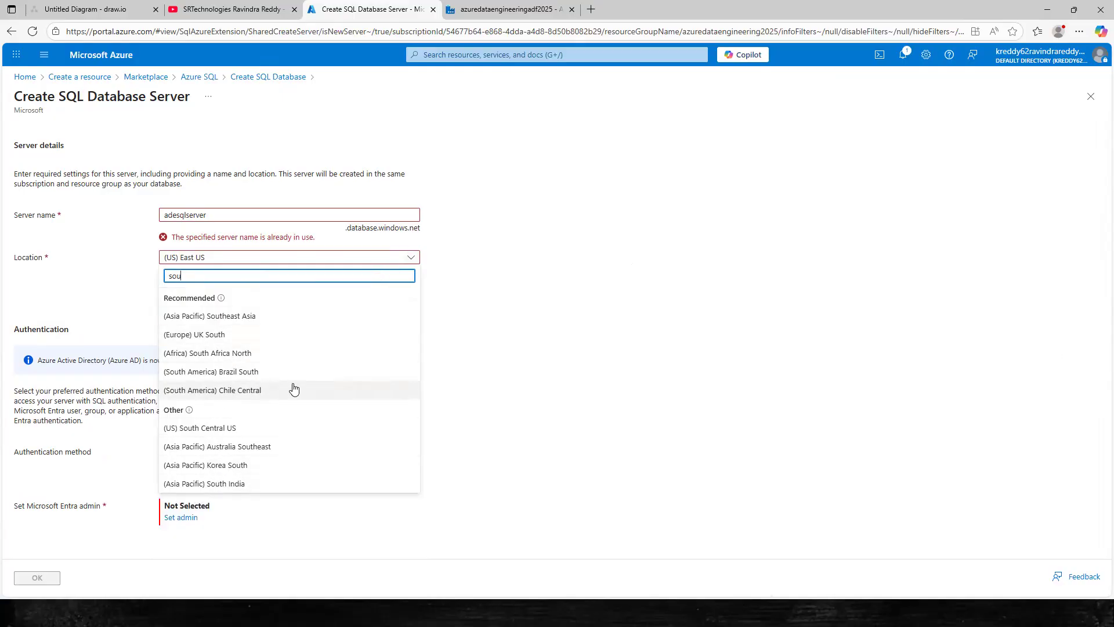
click(224, 484)
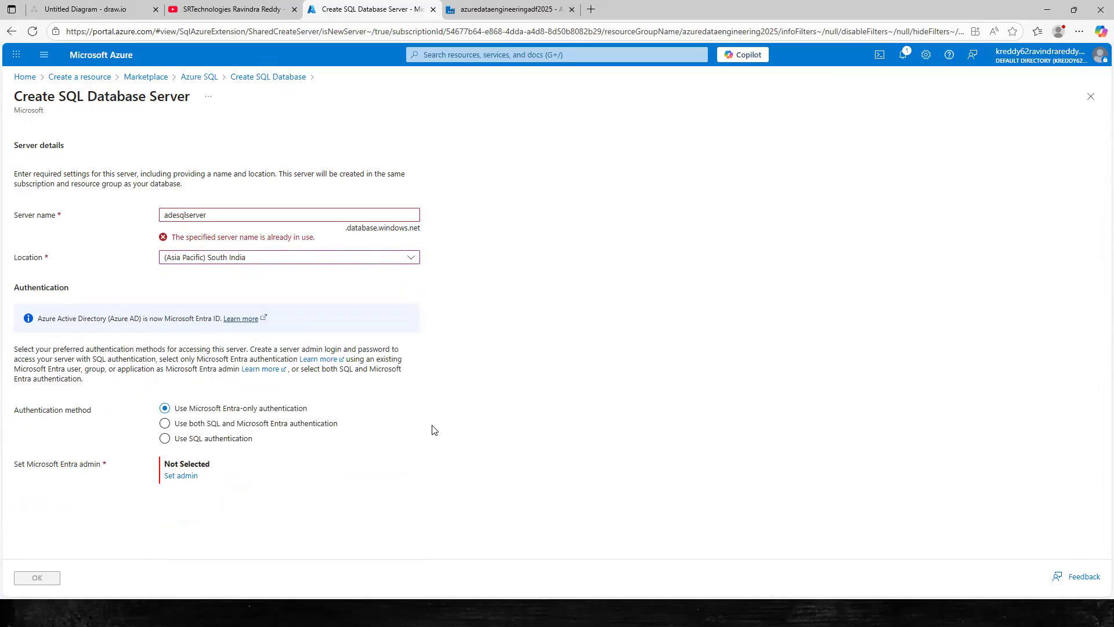
click(165, 440)
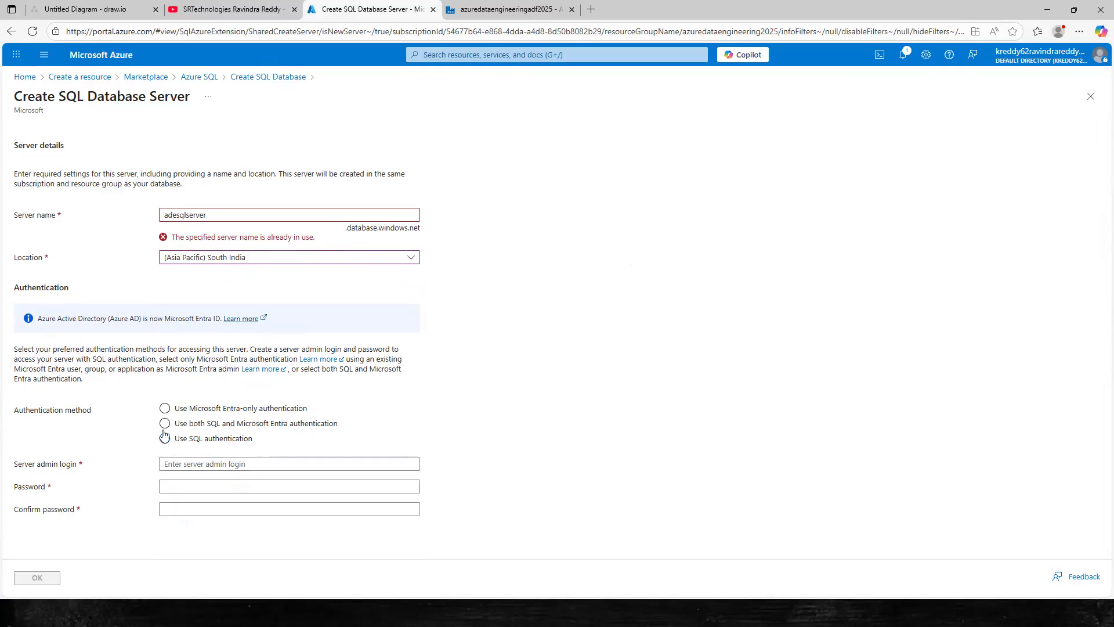
Enter adesqldb as the server admin login.
click(193, 467)
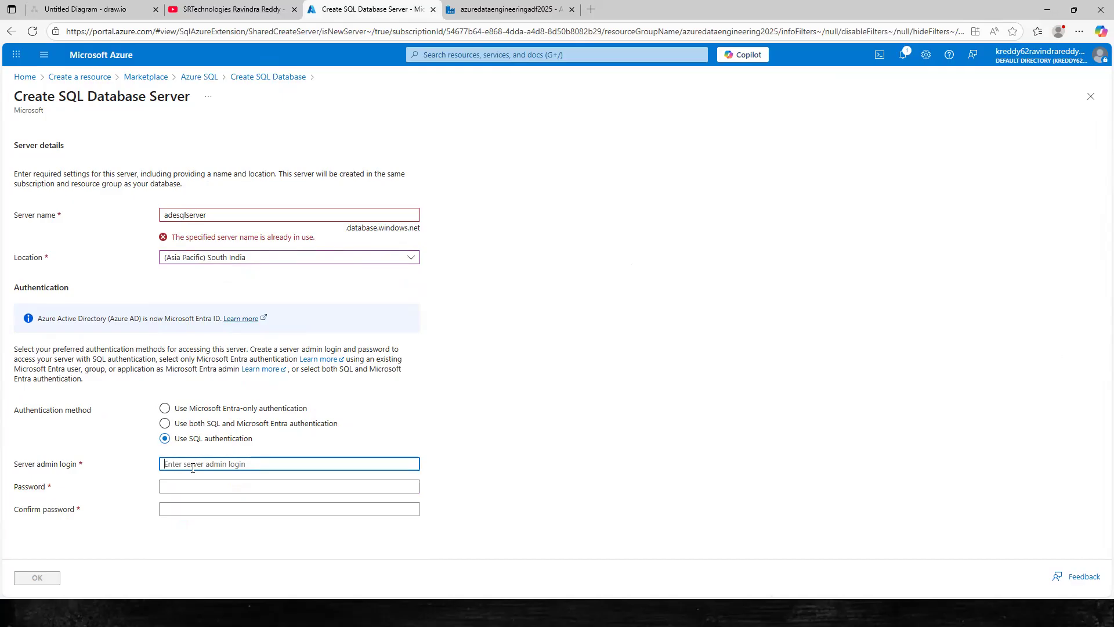
text(admin)
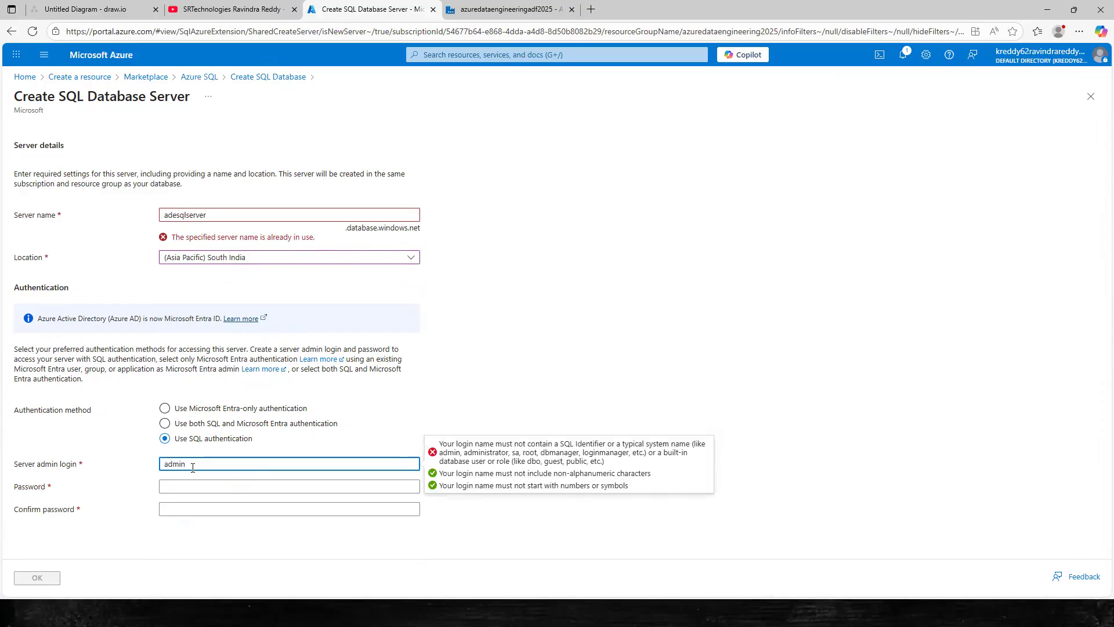
key(BackSpace)
text(adesqldb)
Copy the admin login into the Paint diagram's text box and start a new line.
drag(193, 467, 154, 467)
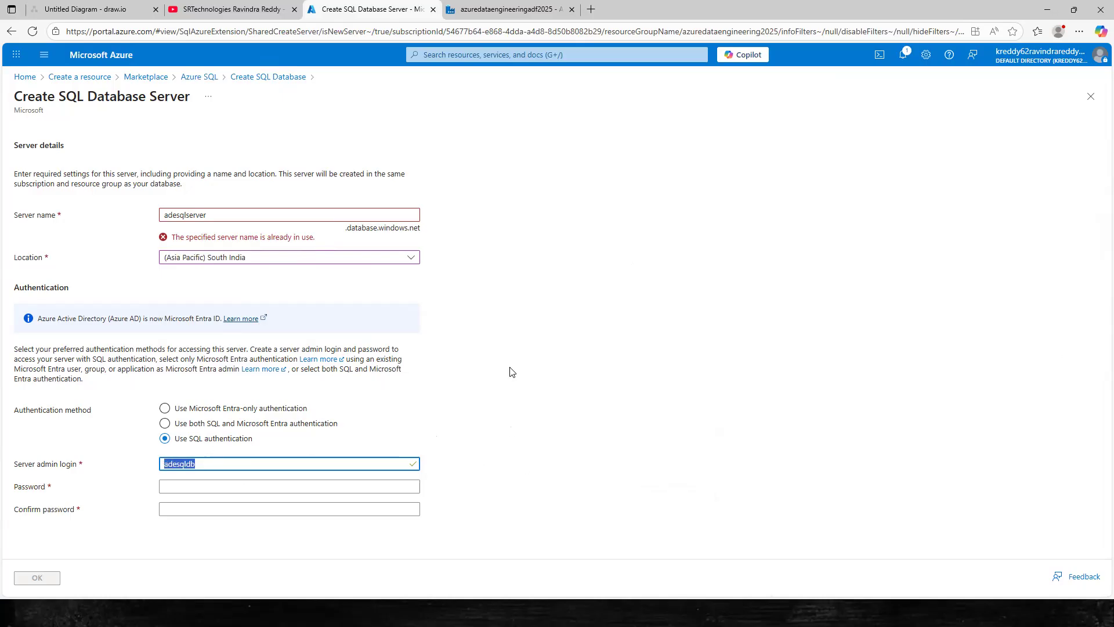
key(ctrl+c)
key(alt+Tab)
key(ctrl+v)
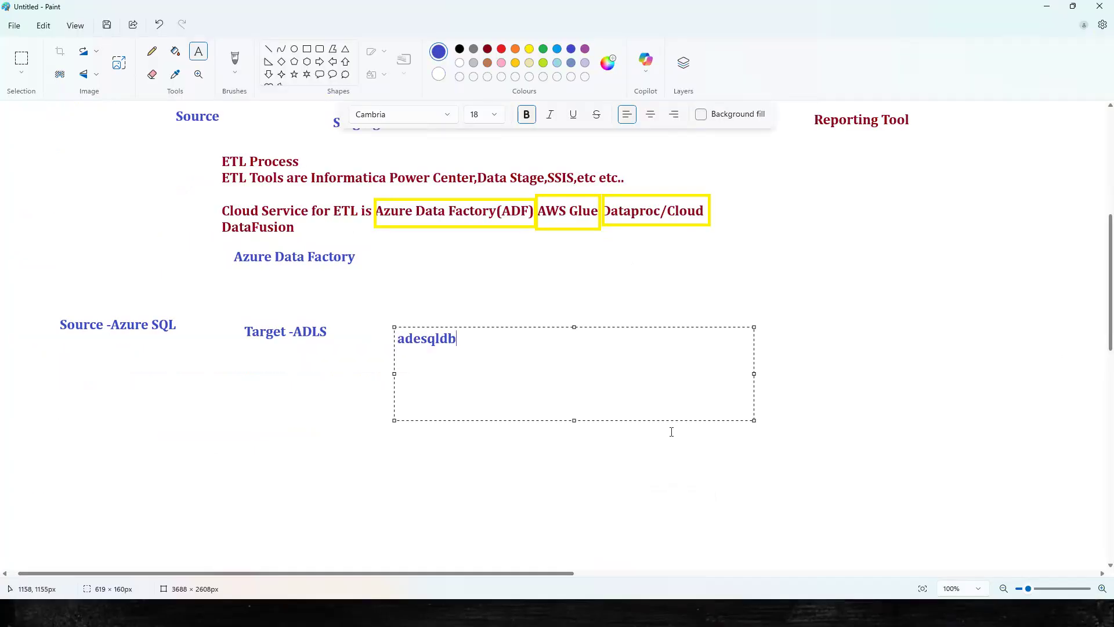
key(Return)
Enter the server admin password and reveal it to check it.
key(alt+Tab)
click(254, 486)
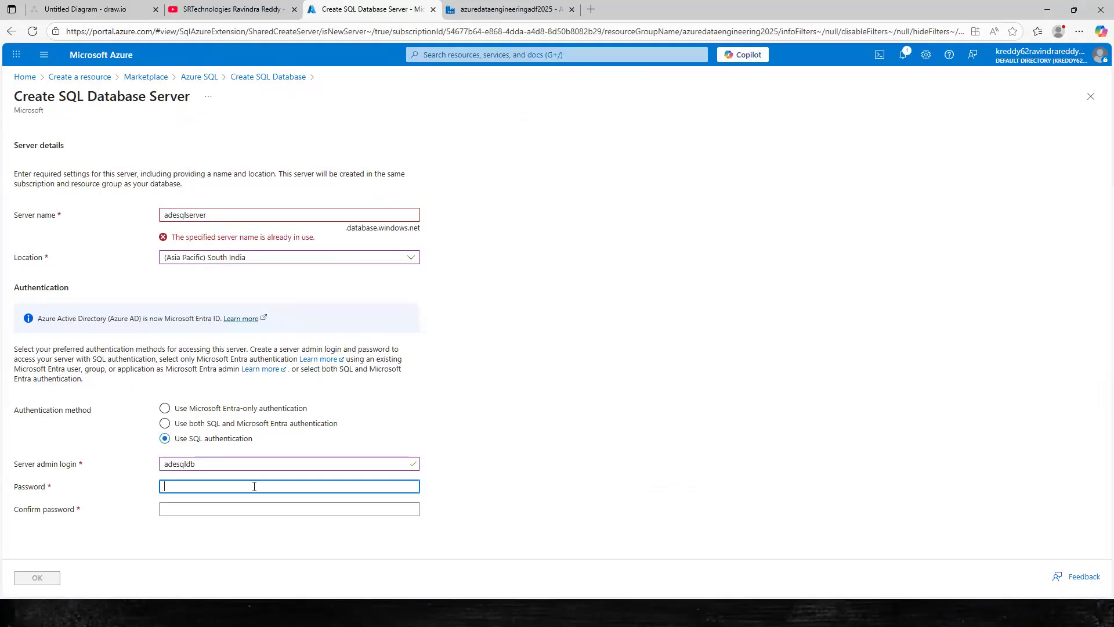
text(••)
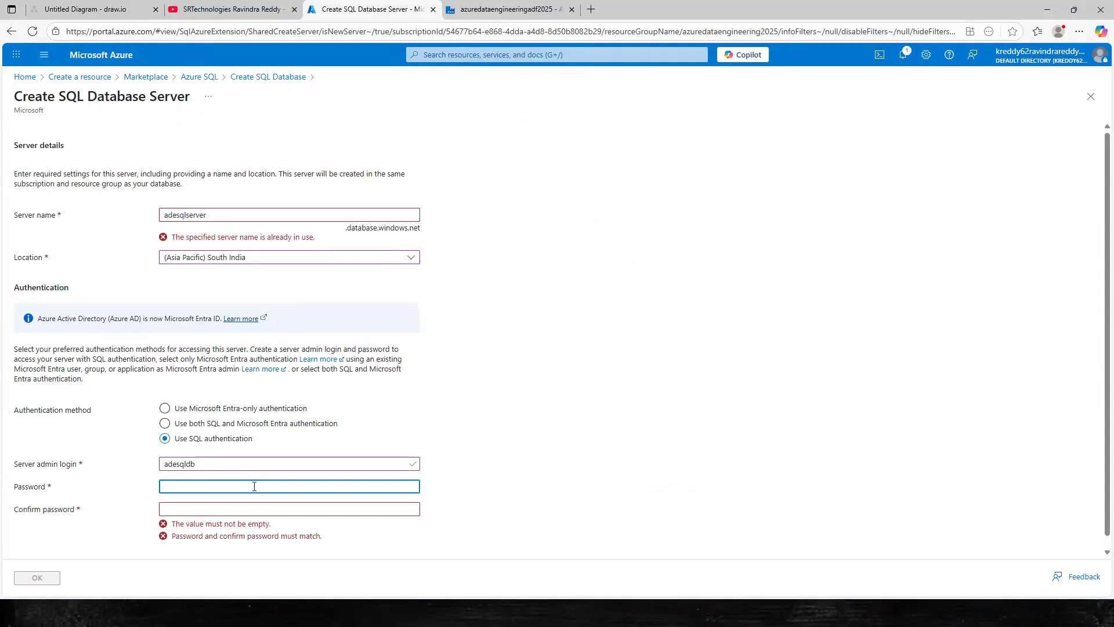
text(•••)
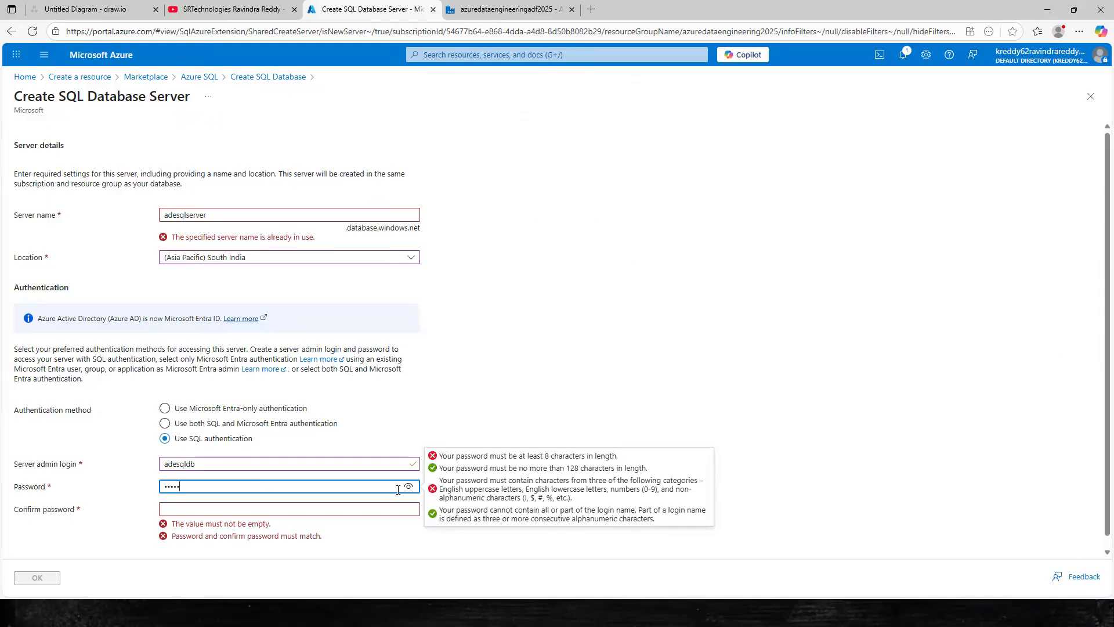
click(409, 487)
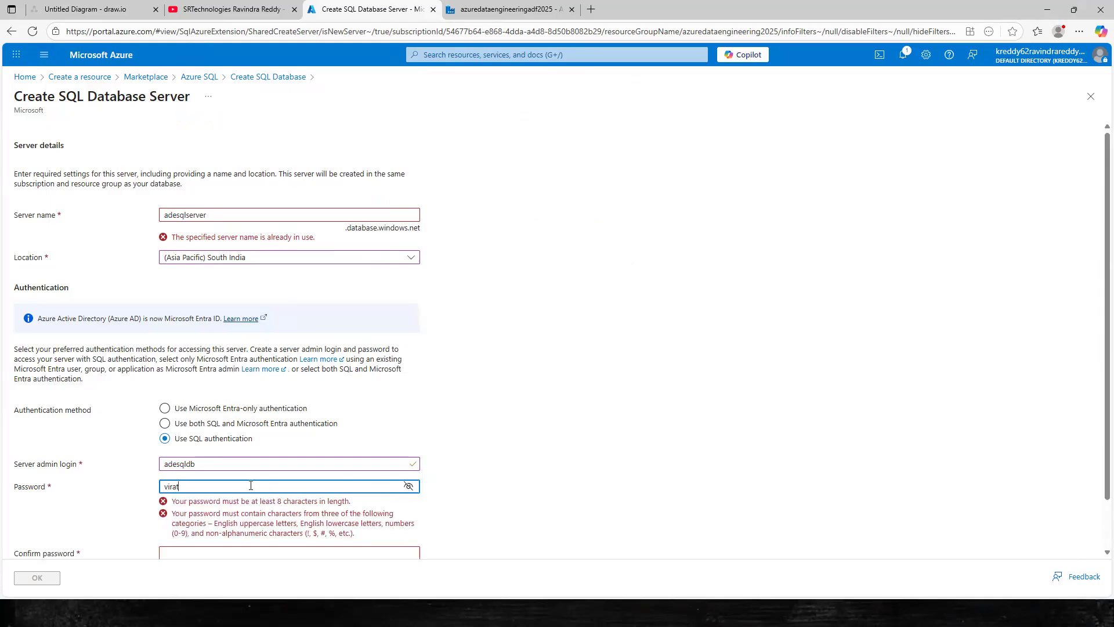
text(••)
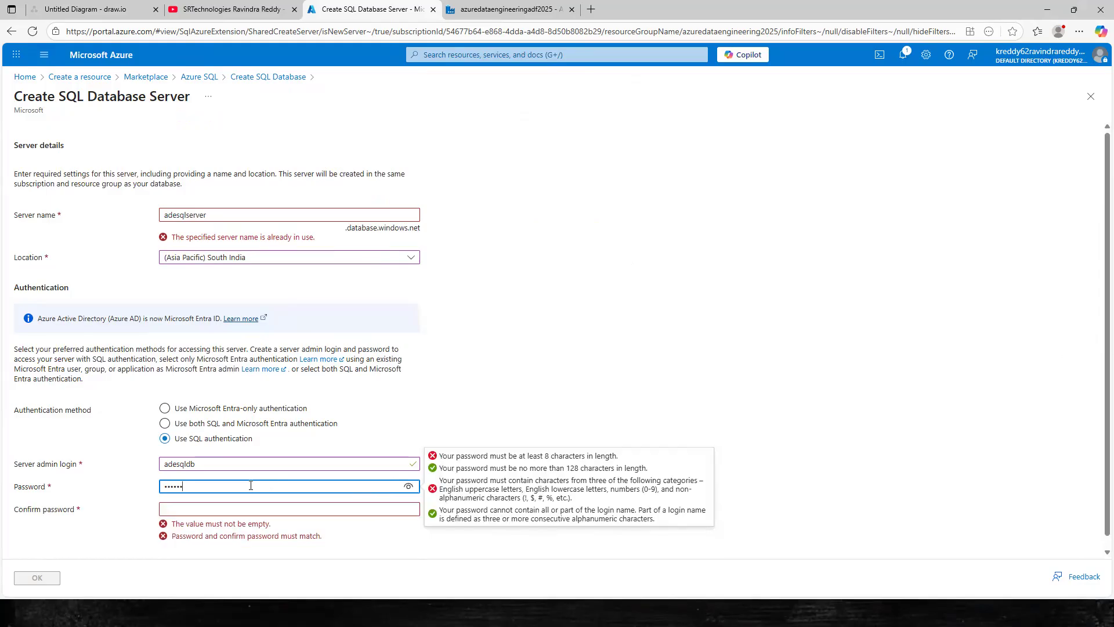
text(••••••)
click(403, 487)
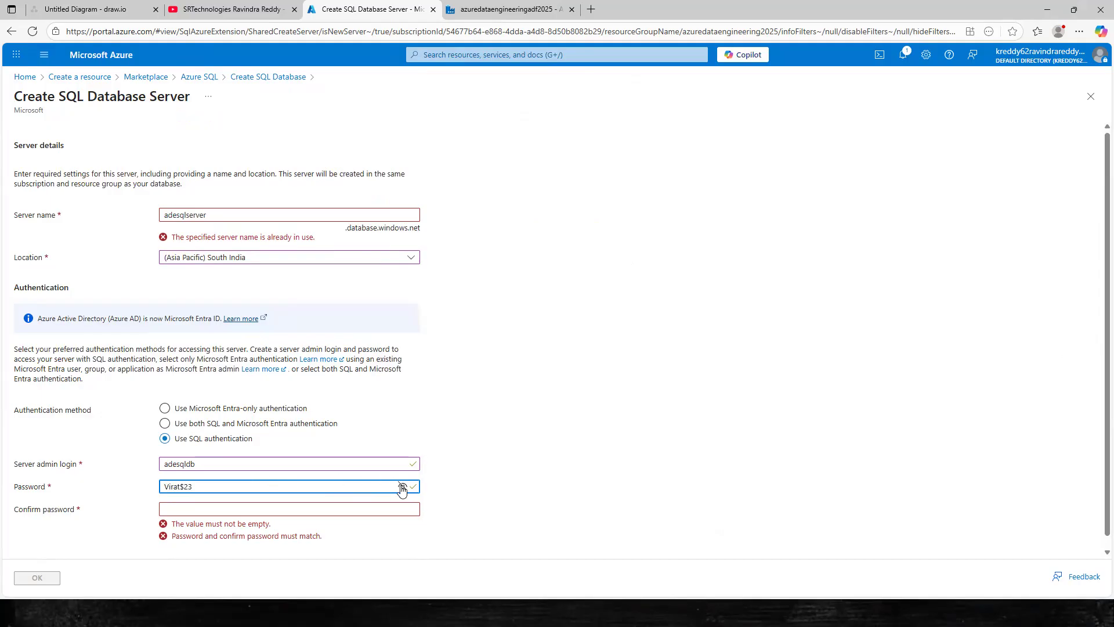
Copy the password into Confirm password and rename the server to adesqlserver2025.
drag(195, 486, 163, 486)
click(284, 509)
key(ctrl+v)
click(374, 531)
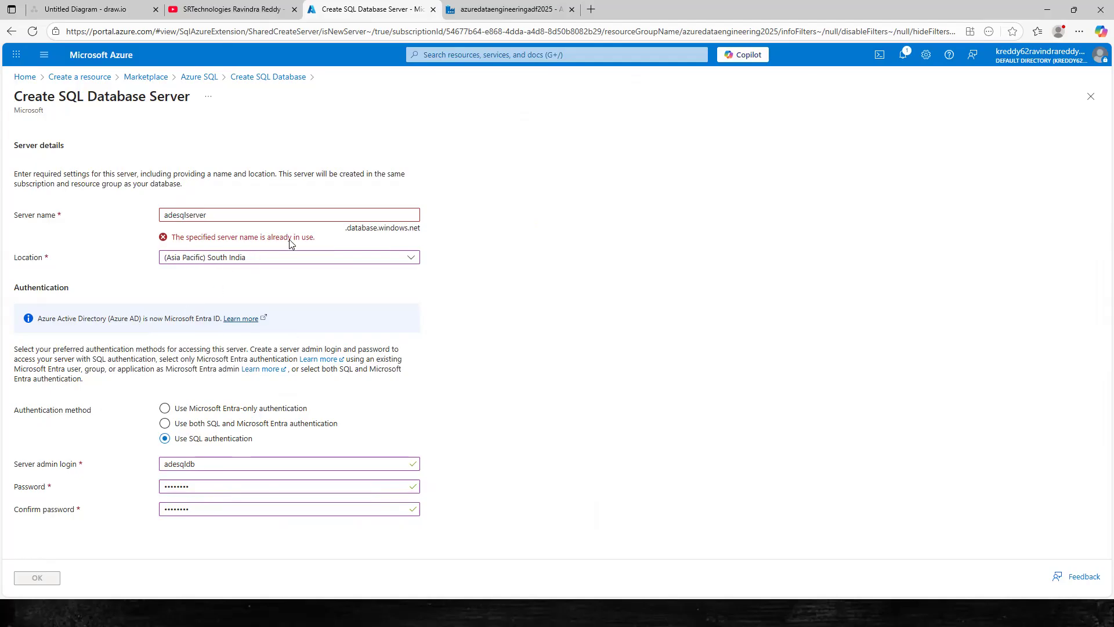
click(218, 214)
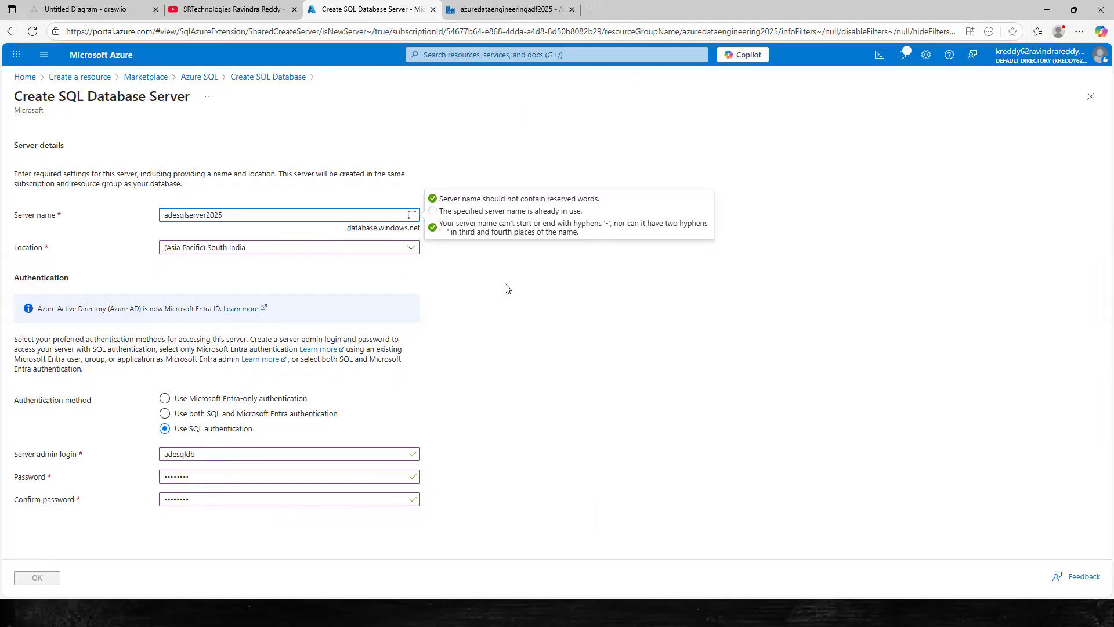
click(467, 285)
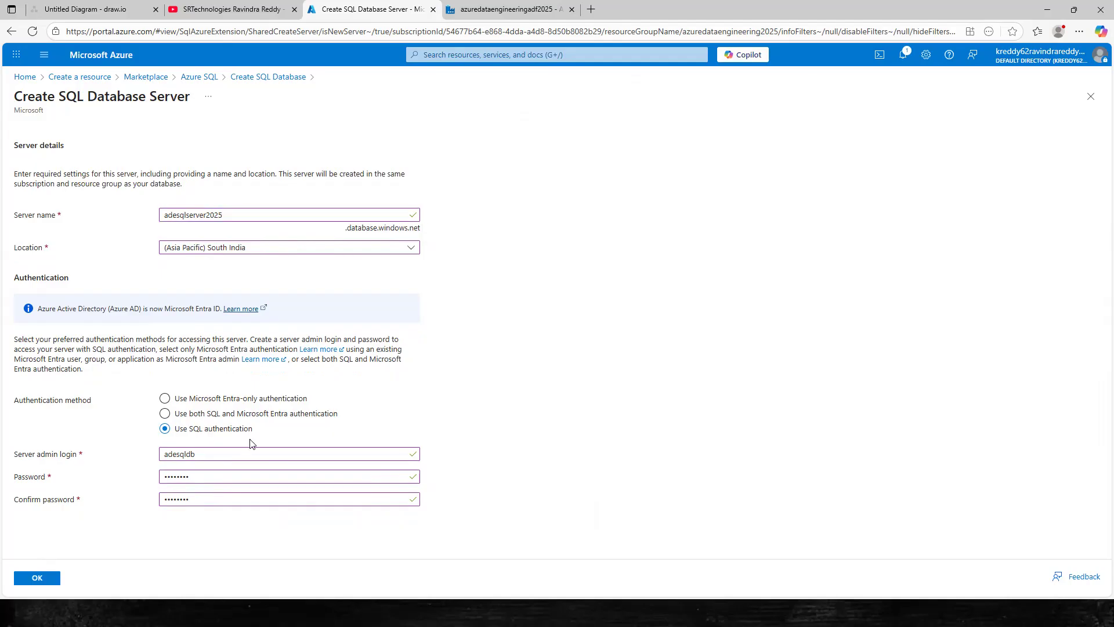
Submit the adesqlserver2025 server, review the Basics tab, then configure compute + storage.
click(37, 577)
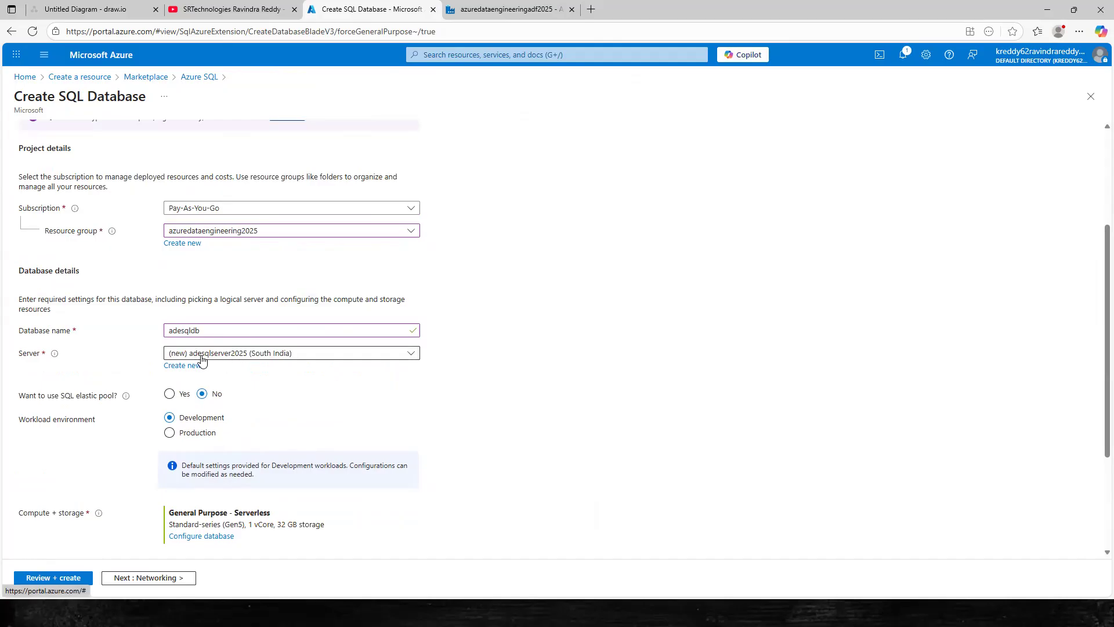
scroll(200, 357, down, 3)
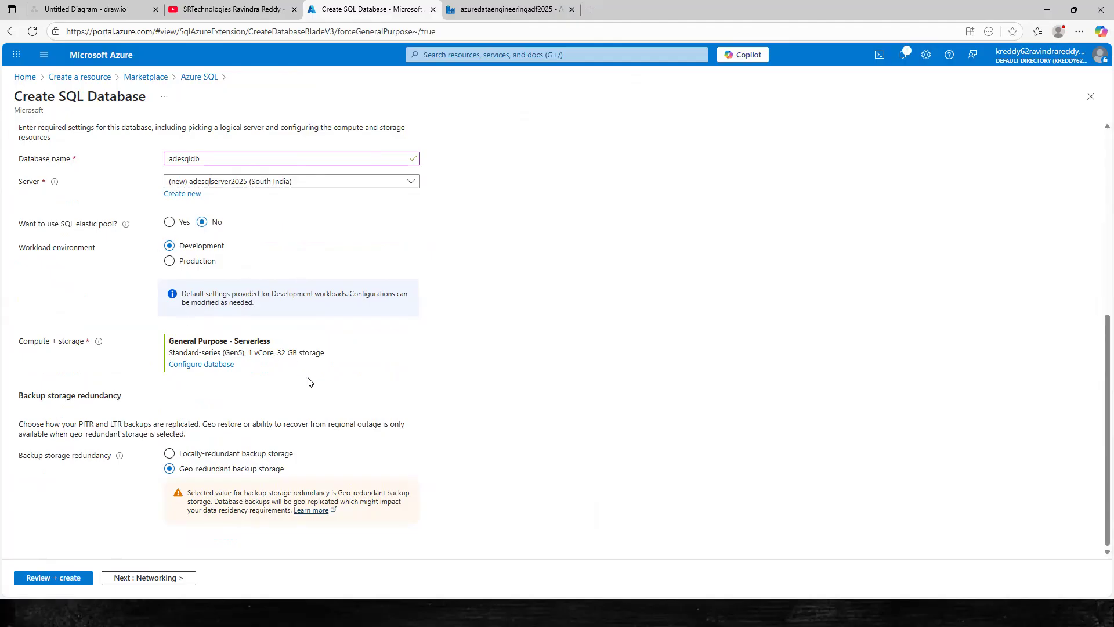
scroll(302, 278, up, 6)
scroll(348, 273, down, 6)
scroll(499, 255, up, 3)
scroll(617, 187, up, 3)
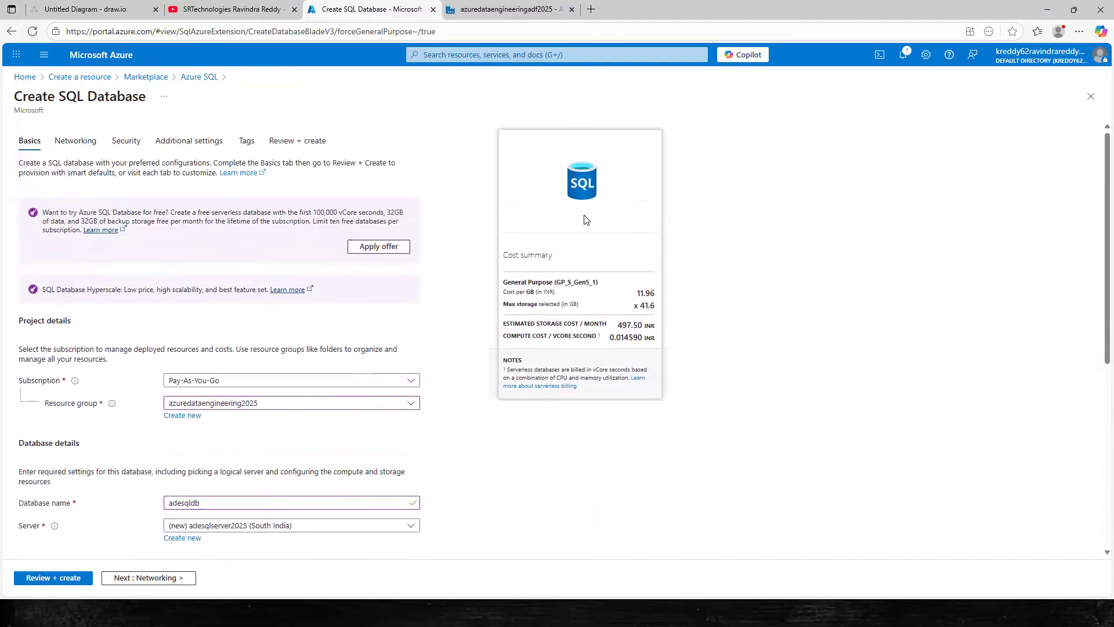
scroll(580, 337, down, 5)
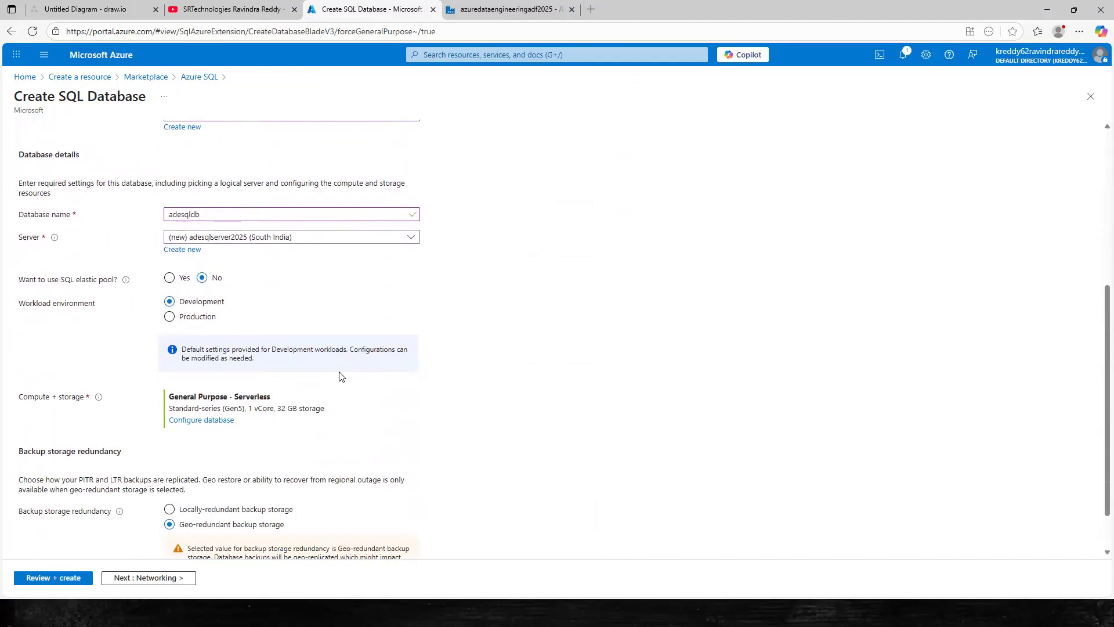
click(213, 421)
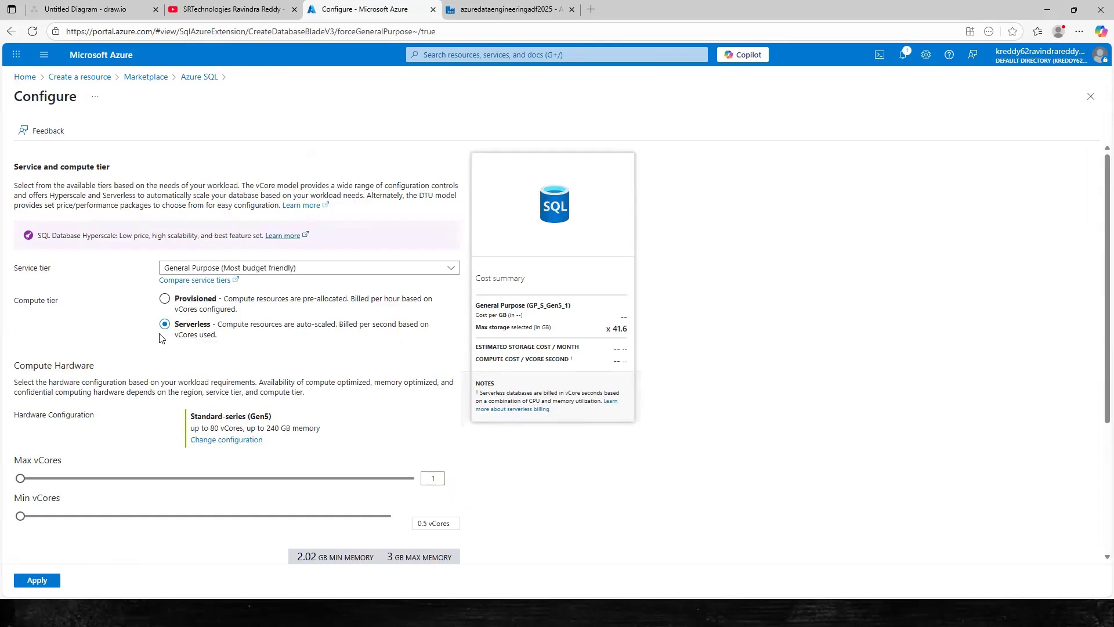
Keep the General Purpose Serverless tier with 1 vCore and apply the compute settings.
scroll(393, 303, down, 2)
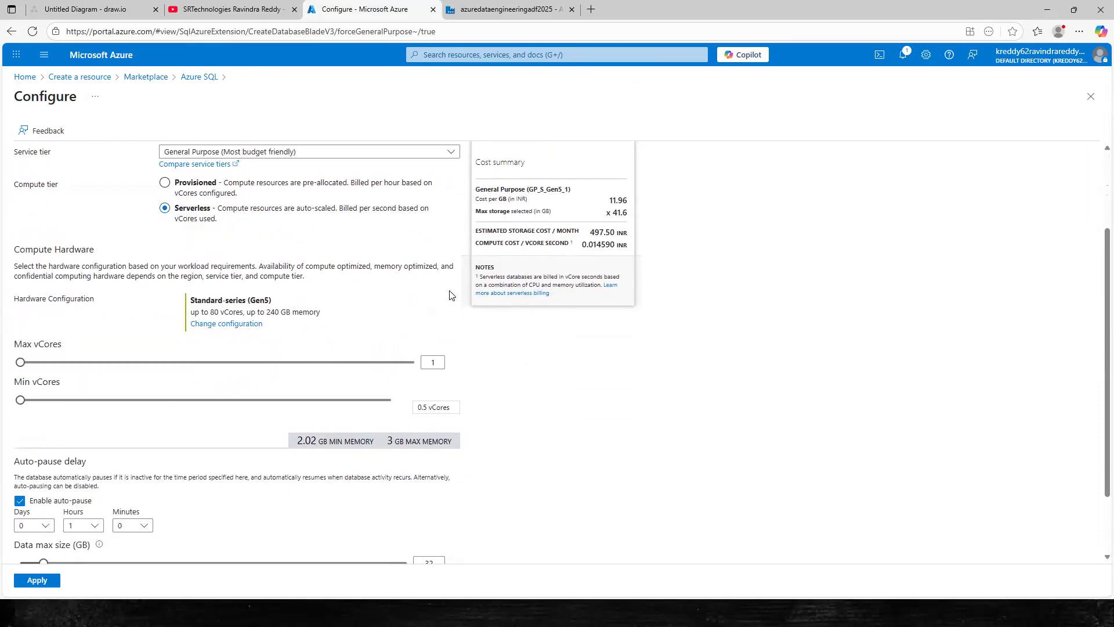
scroll(296, 312, up, 2)
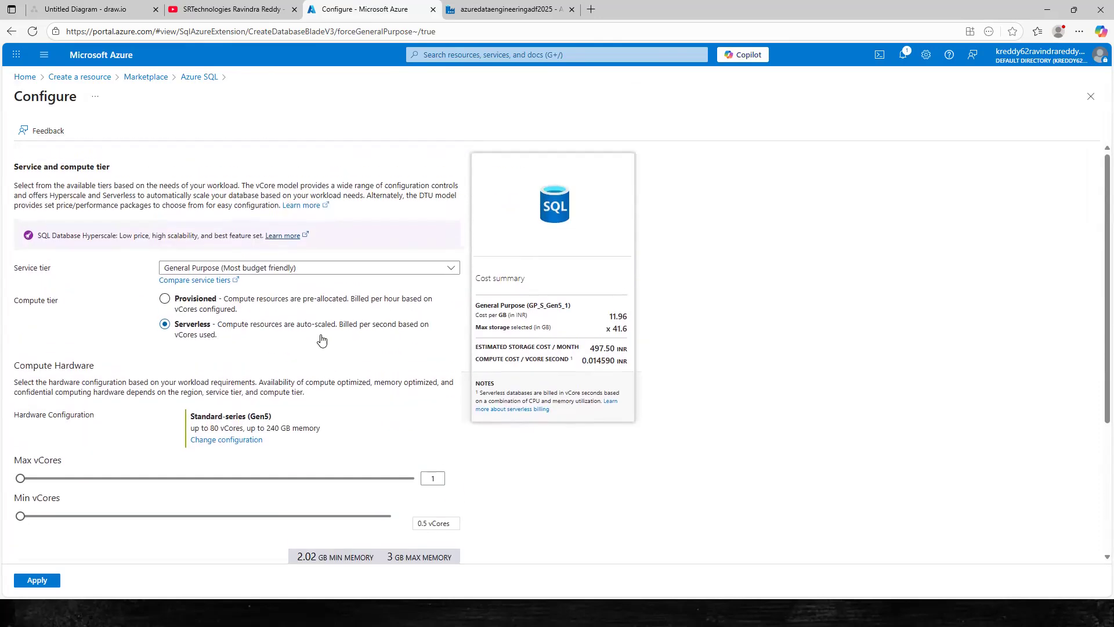
click(326, 268)
click(274, 304)
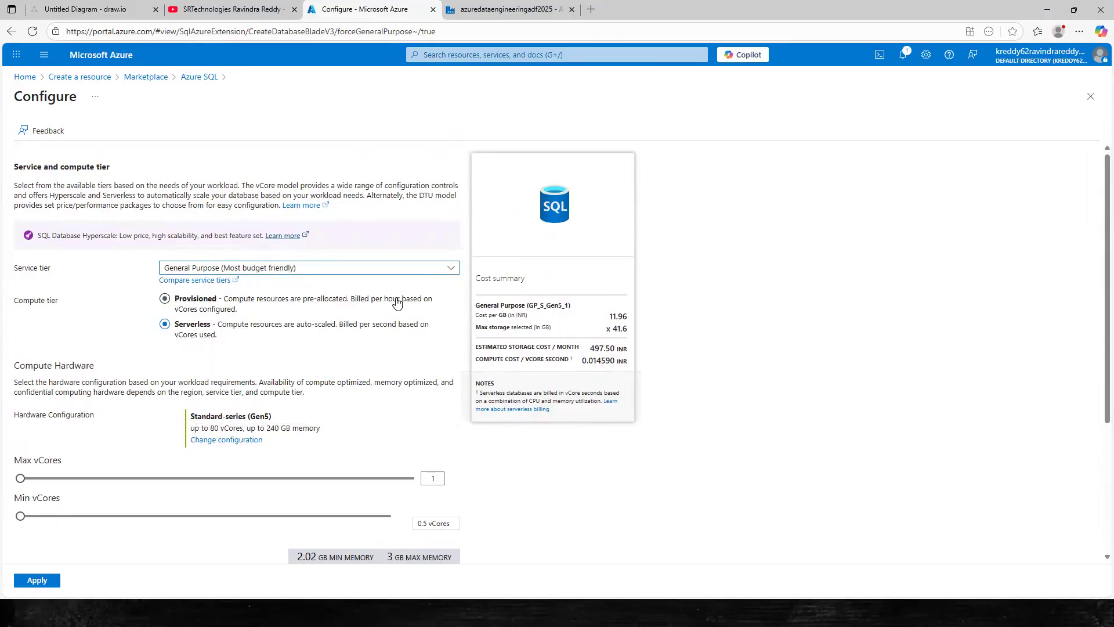
scroll(319, 299, down, 3)
scroll(523, 308, up, 3)
drag(593, 348, 629, 352)
click(568, 356)
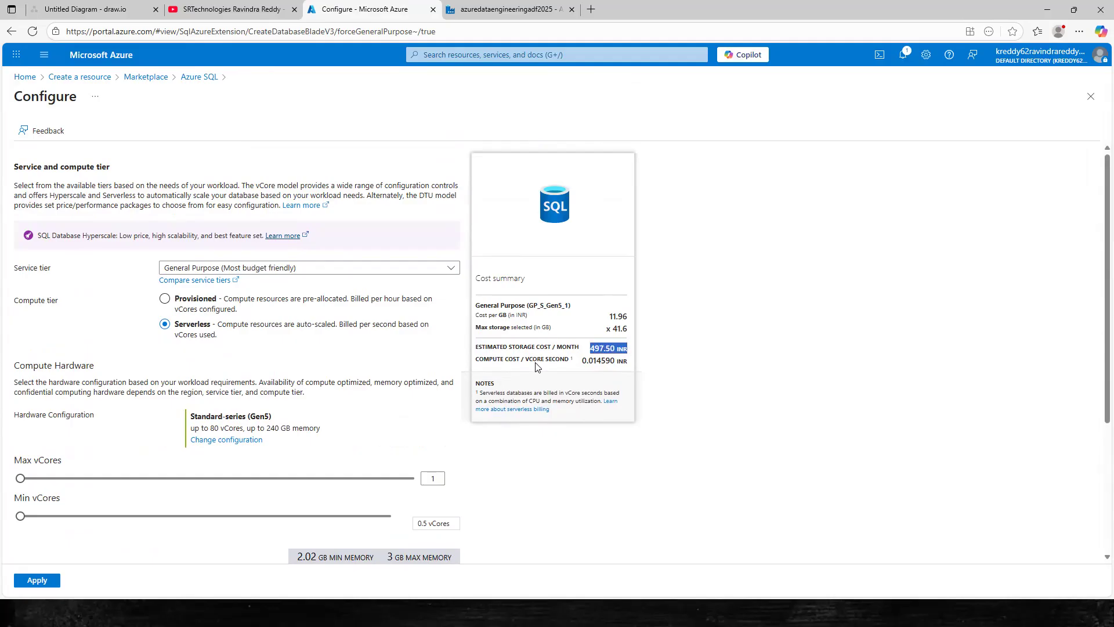
scroll(239, 429, down, 2)
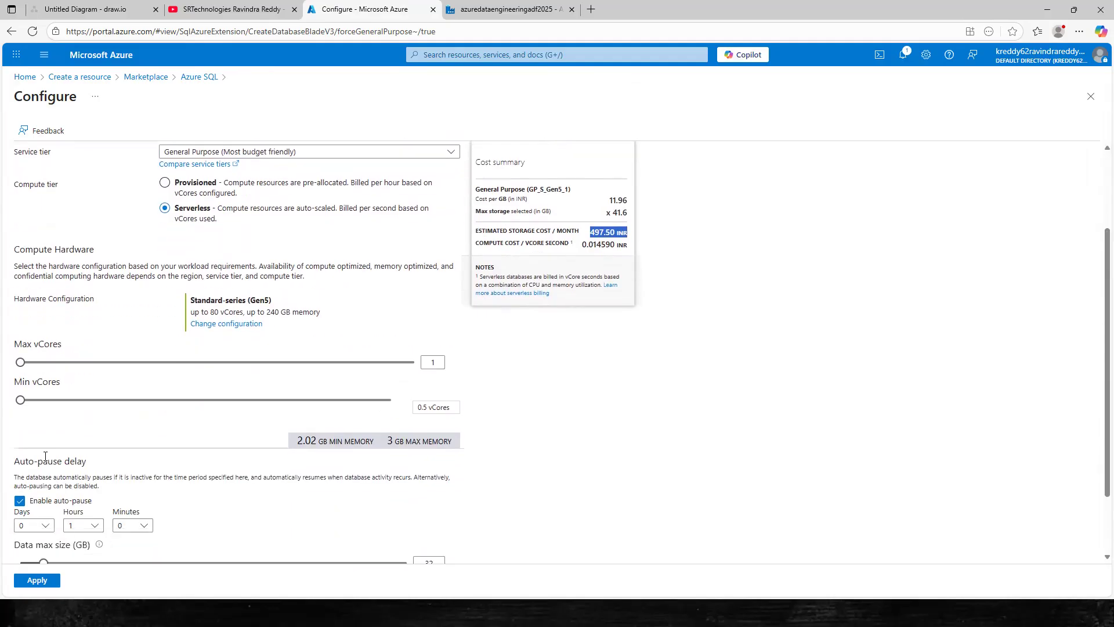
click(36, 582)
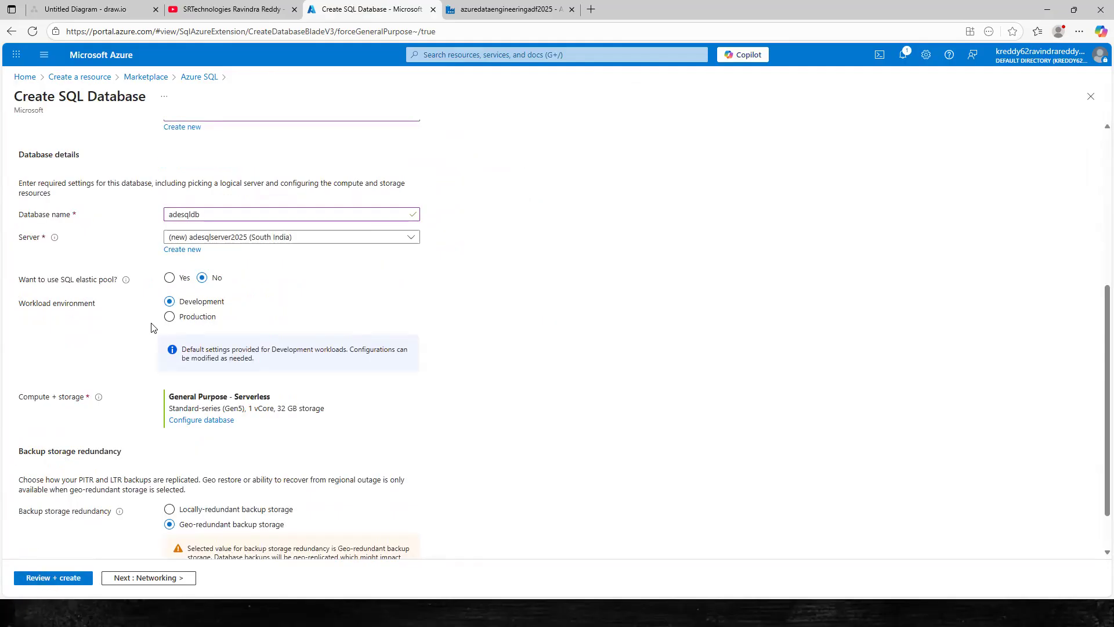
Go to the Networking tab and choose public endpoint connectivity.
scroll(351, 366, down, 1)
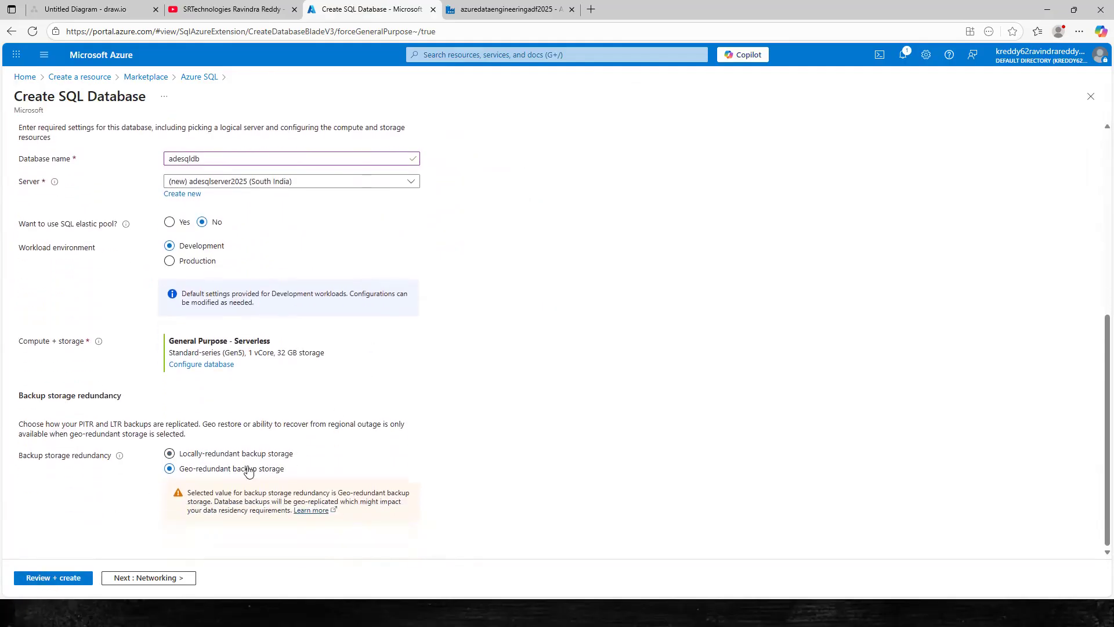
click(138, 578)
click(169, 259)
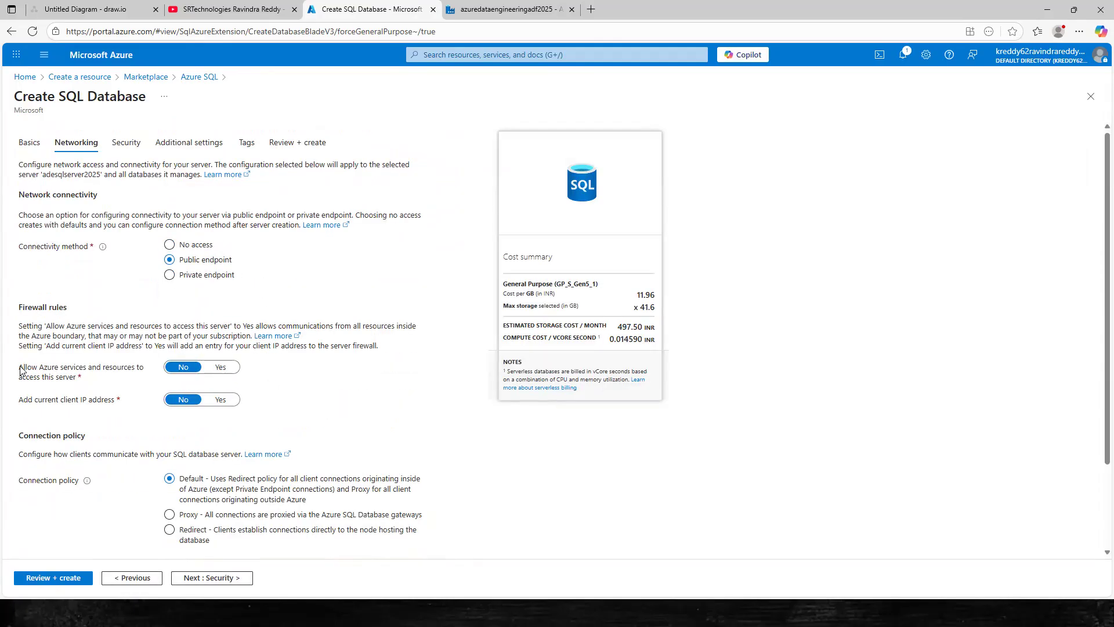
Set Allow Azure services to access the server to Yes and continue to Security.
drag(19, 370, 87, 378)
click(90, 377)
double_click(75, 371)
double_click(119, 372)
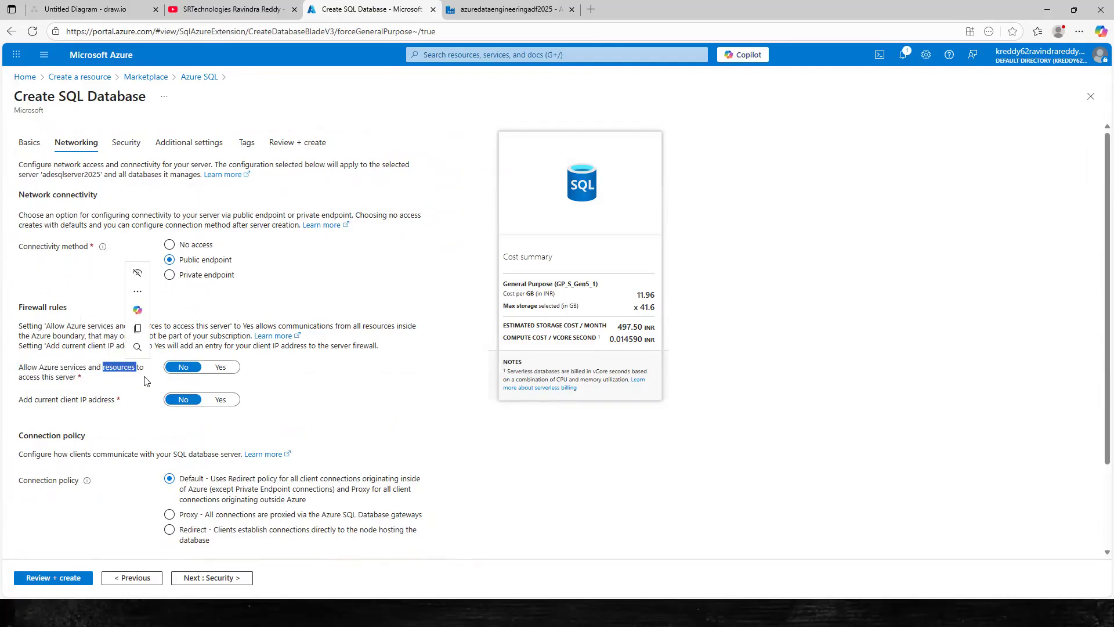
drag(19, 369, 154, 380)
click(224, 372)
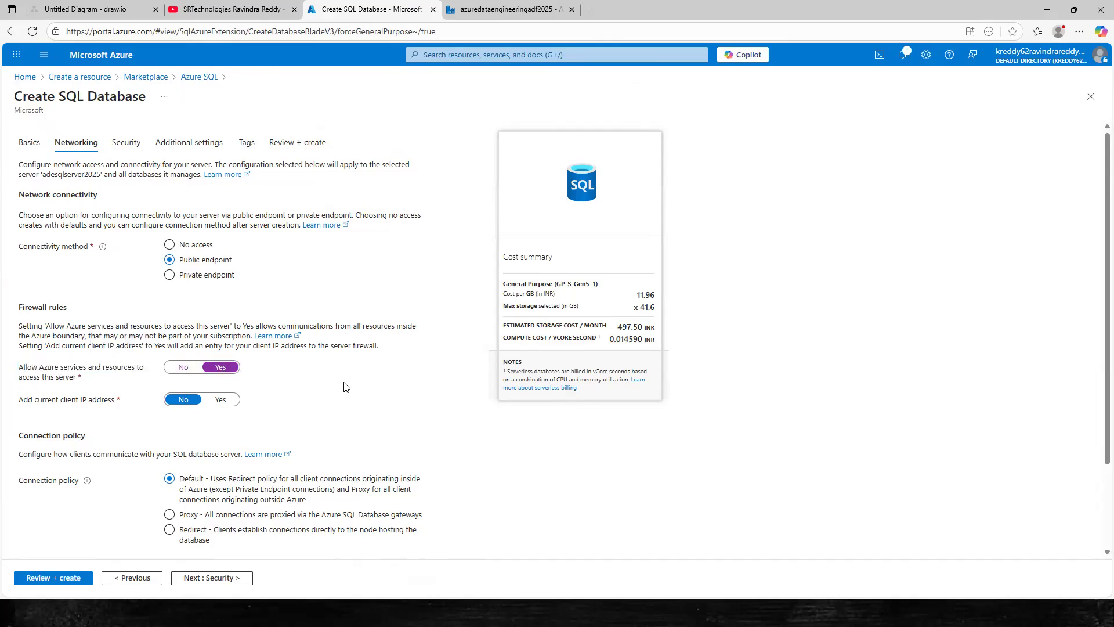
click(221, 578)
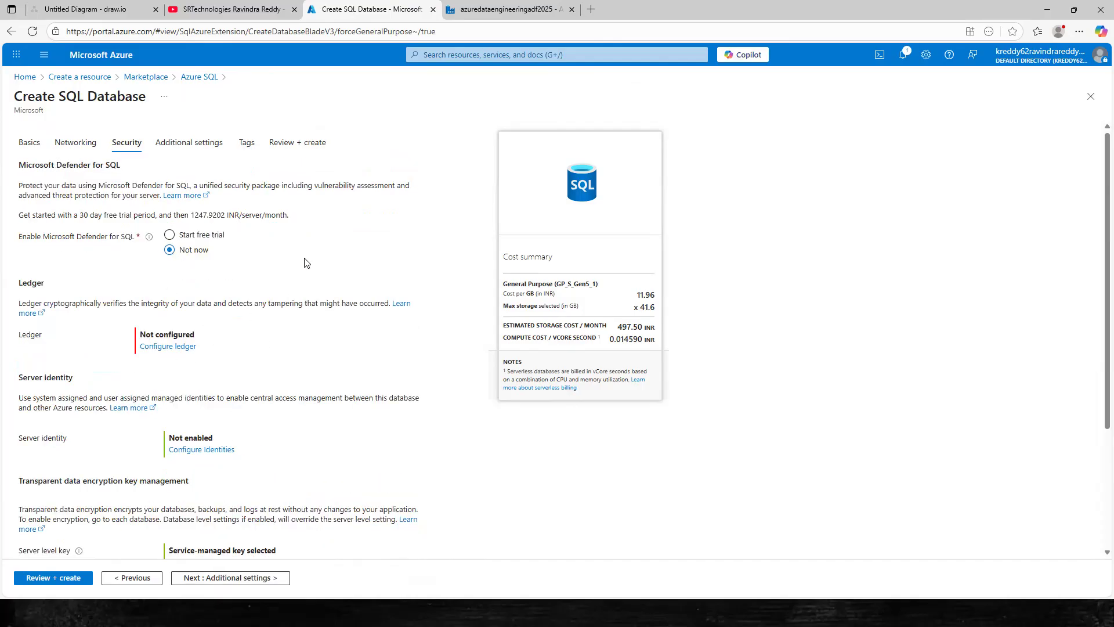
On Additional settings, set Use existing data to Sample (AdventureWorksLT), then continue to Tags.
click(243, 579)
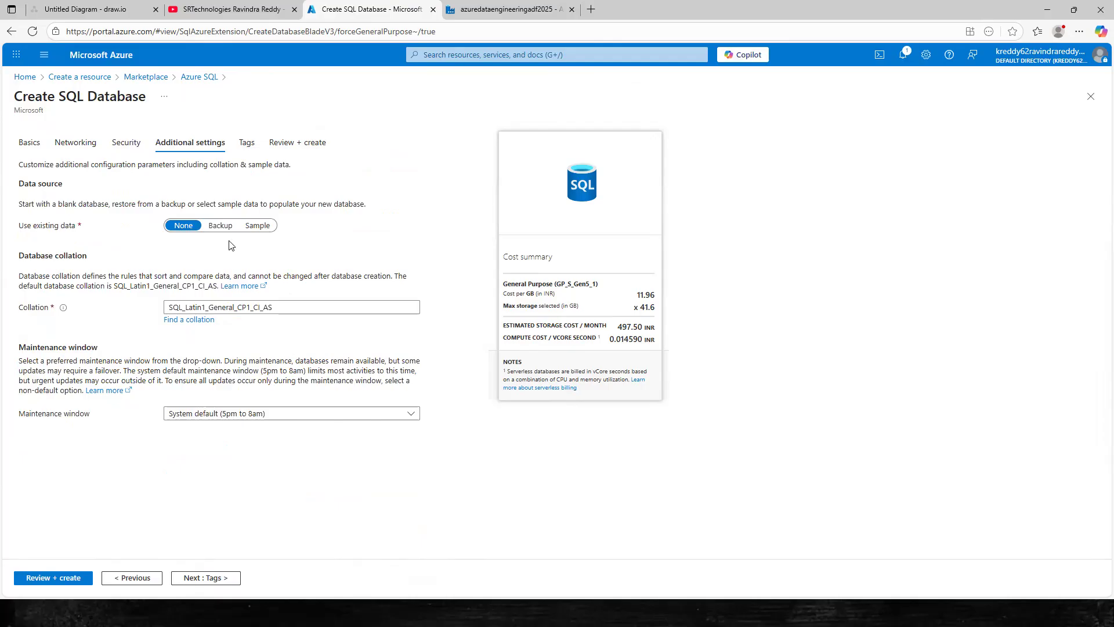
drag(18, 226, 88, 227)
click(124, 257)
click(259, 227)
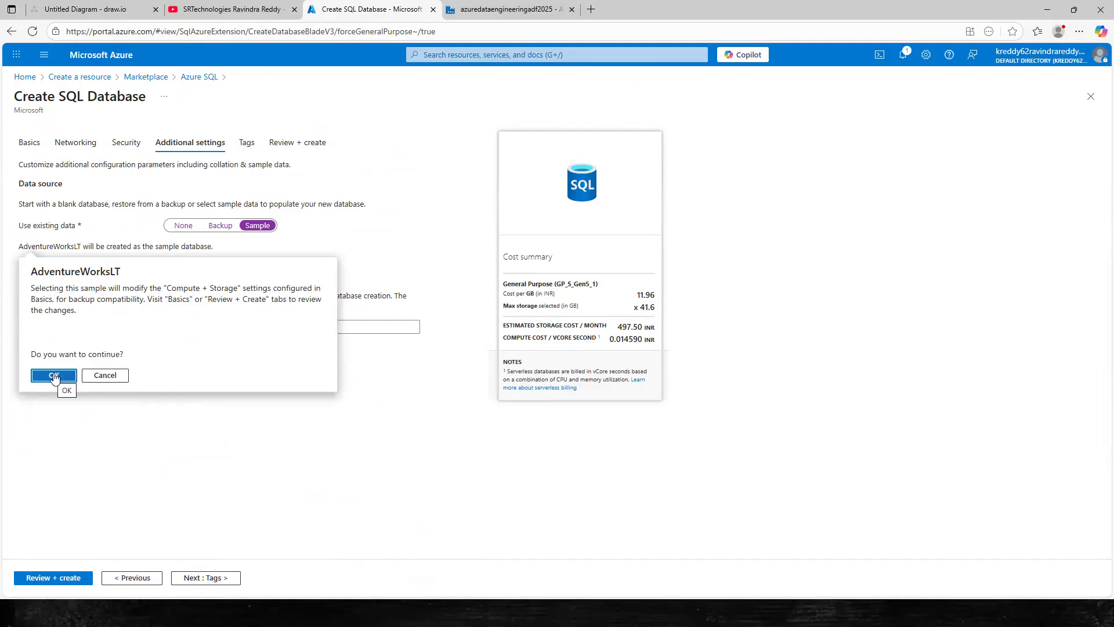
click(52, 377)
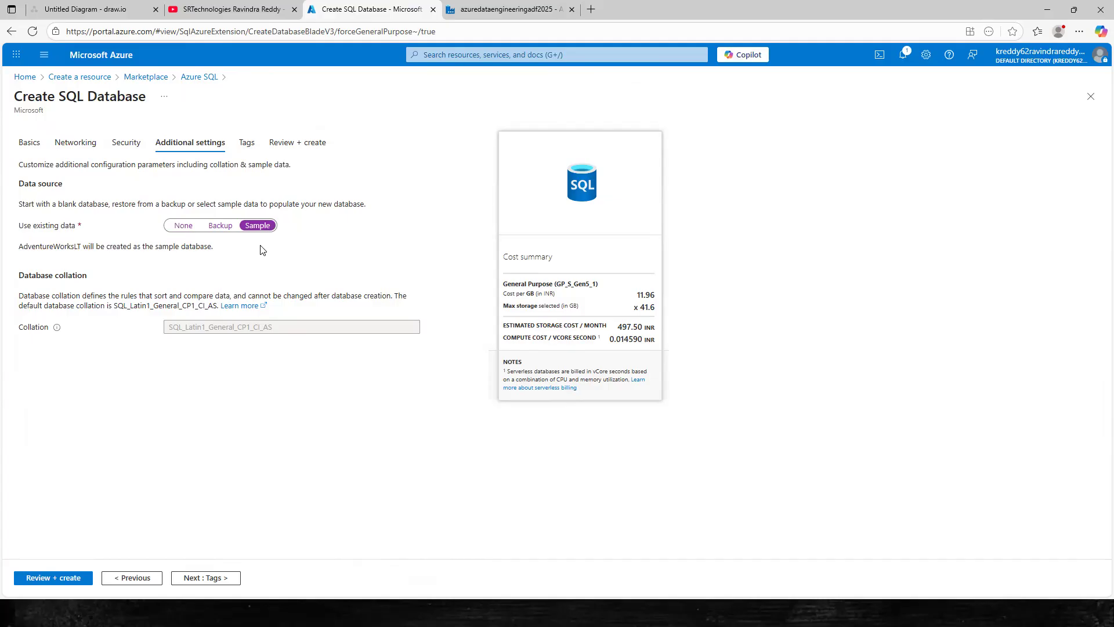
click(214, 578)
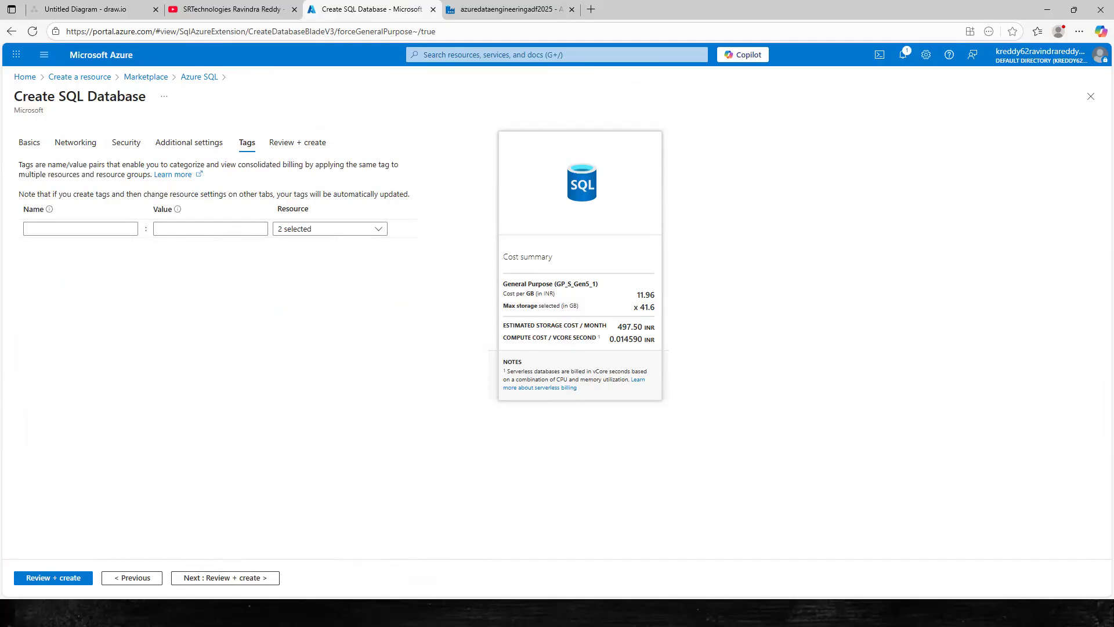
Review the summary and create the SQL database, waiting for deployment to complete.
click(252, 578)
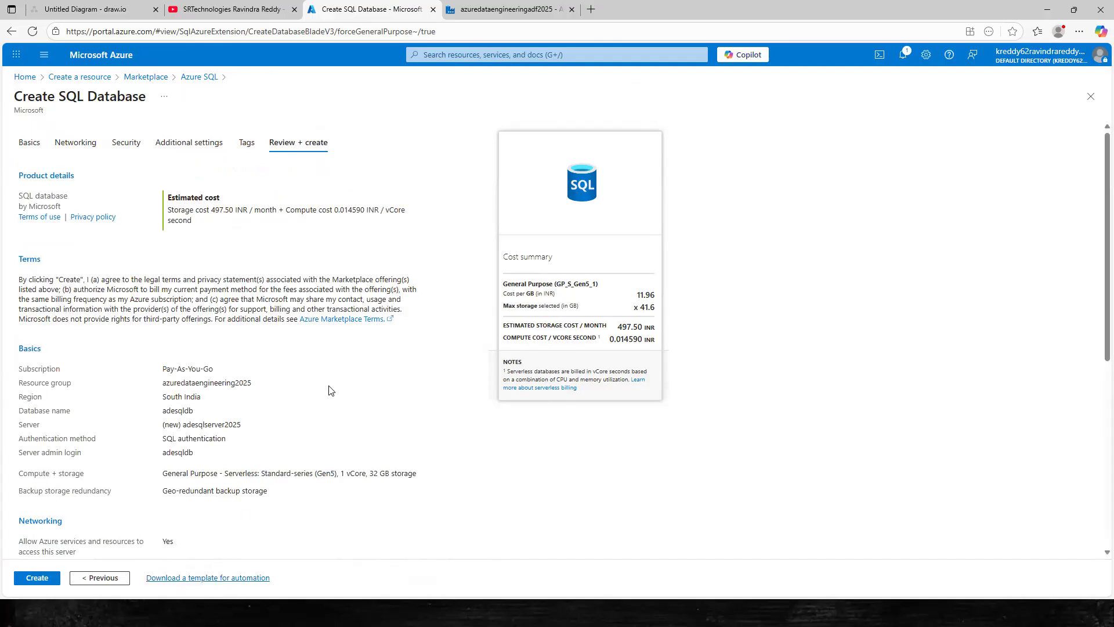
click(51, 574)
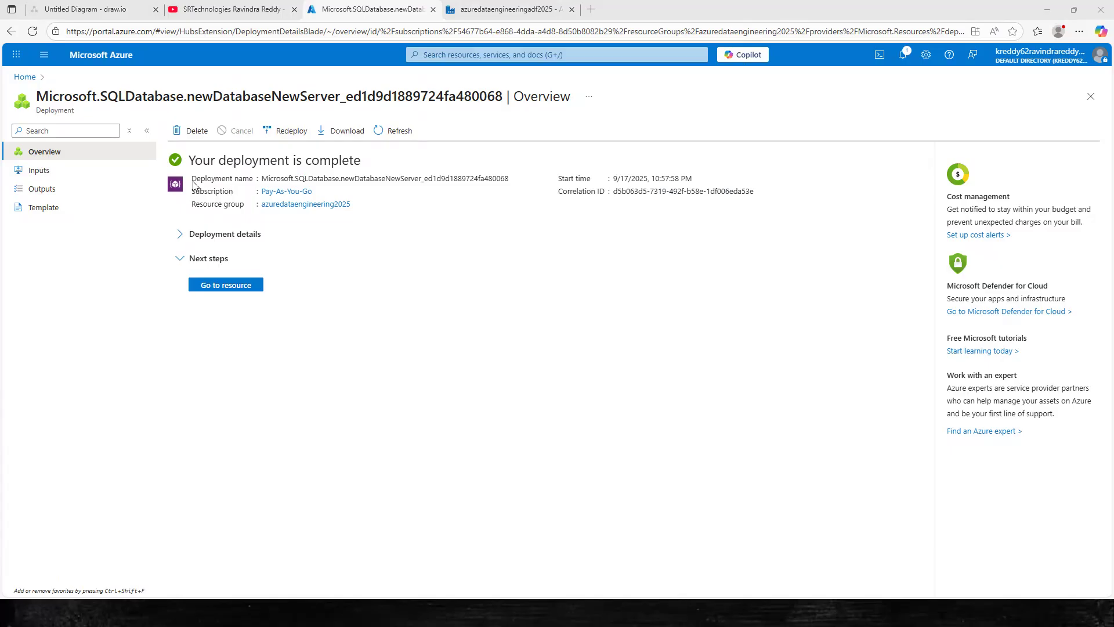
From All resources, check the adesqlserver2025 server, then open the adesqldb database.
drag(198, 158, 374, 160)
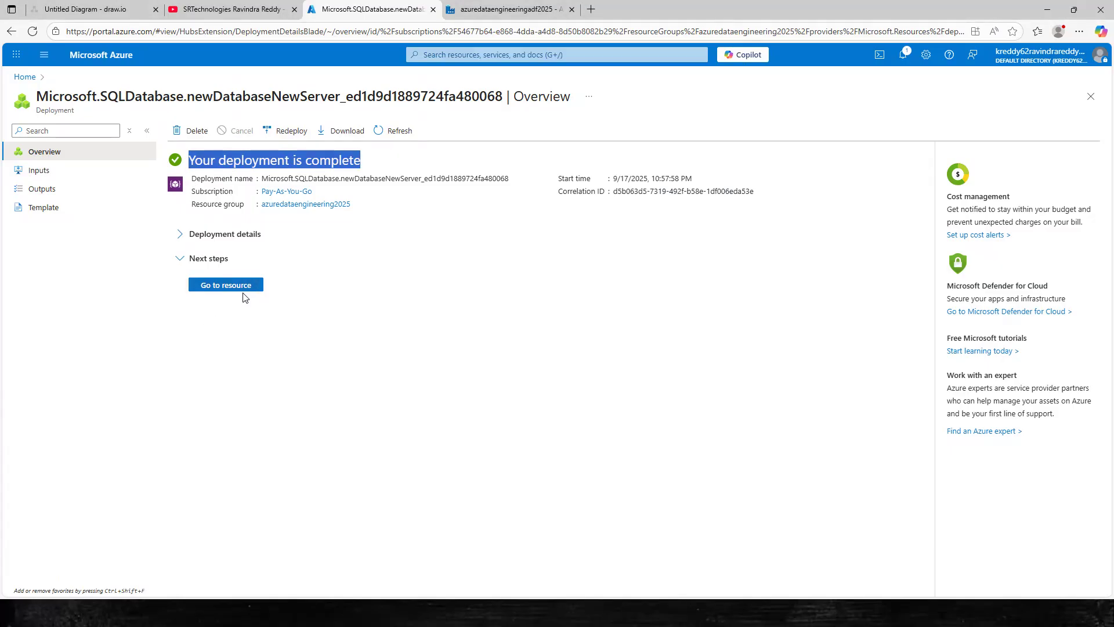
click(24, 76)
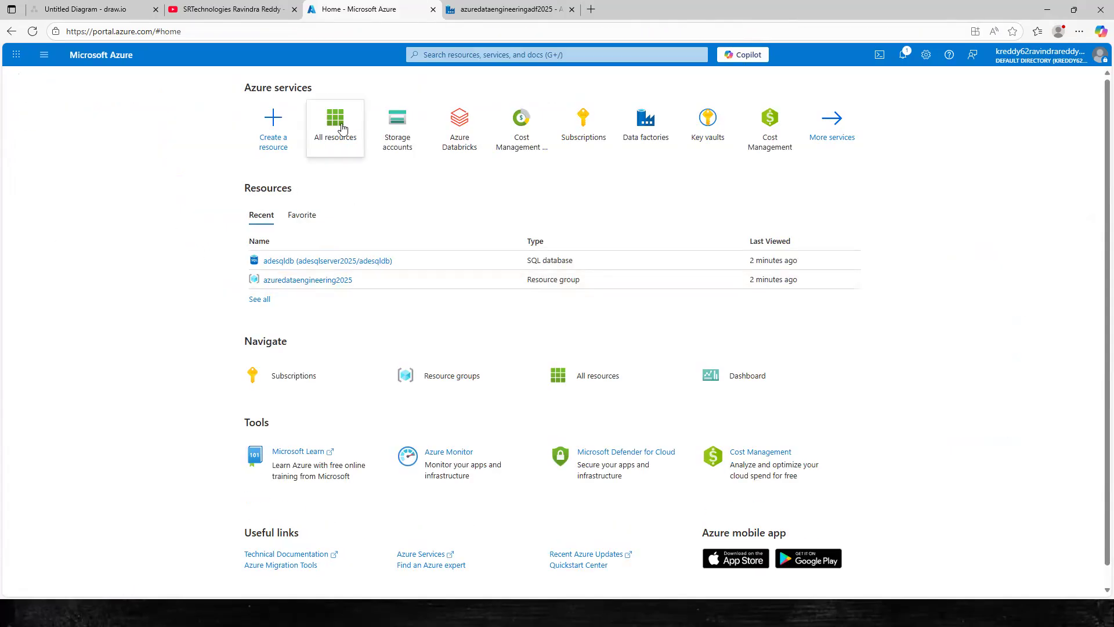
click(343, 137)
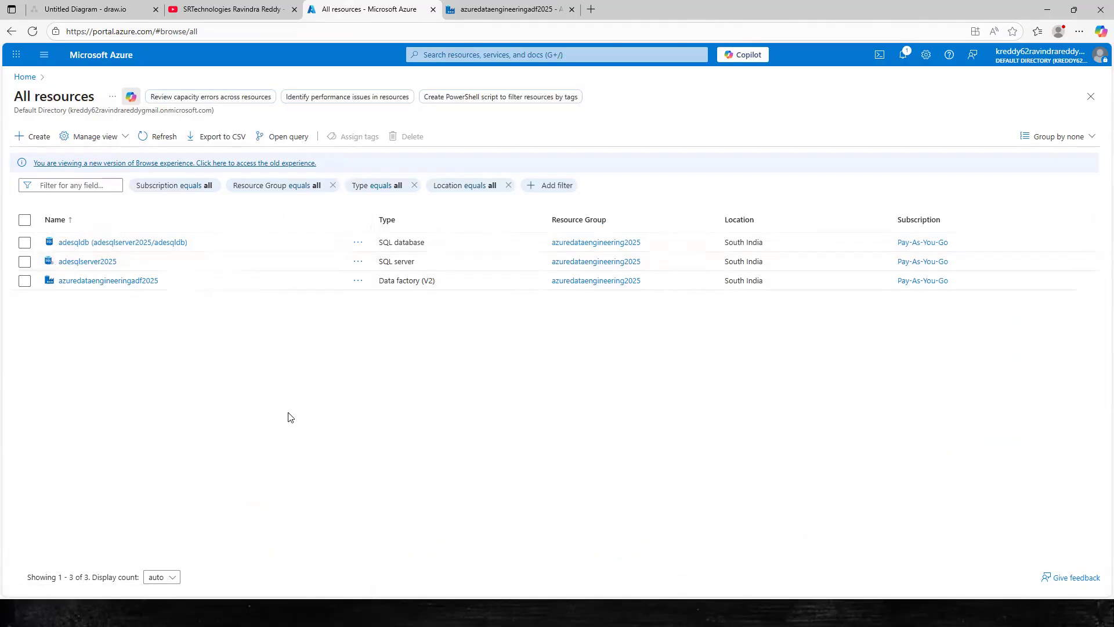
click(78, 262)
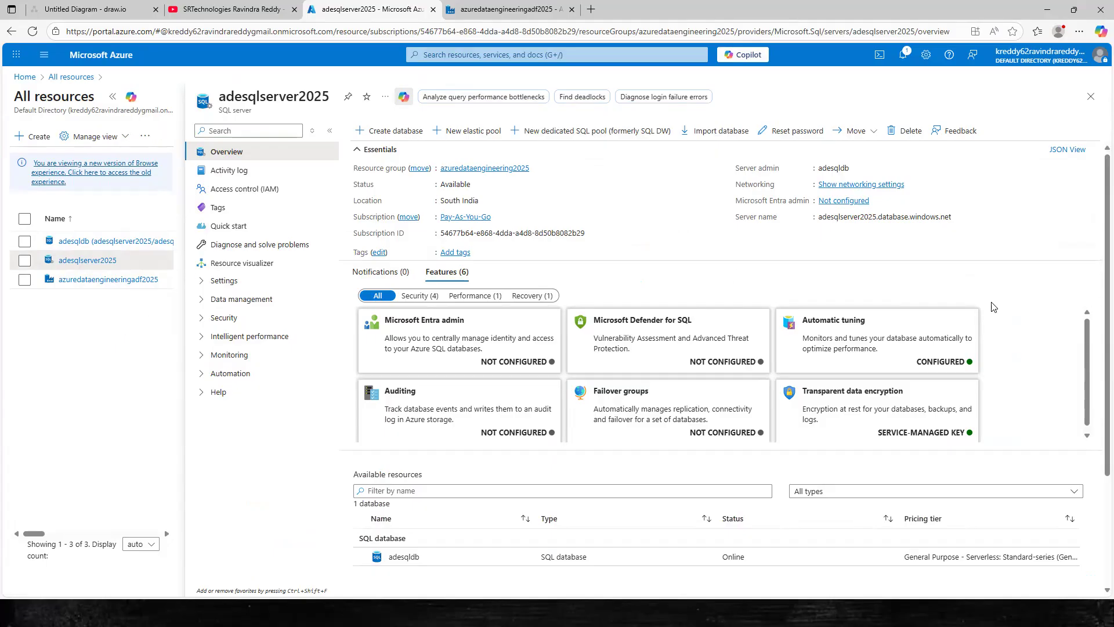
click(1091, 96)
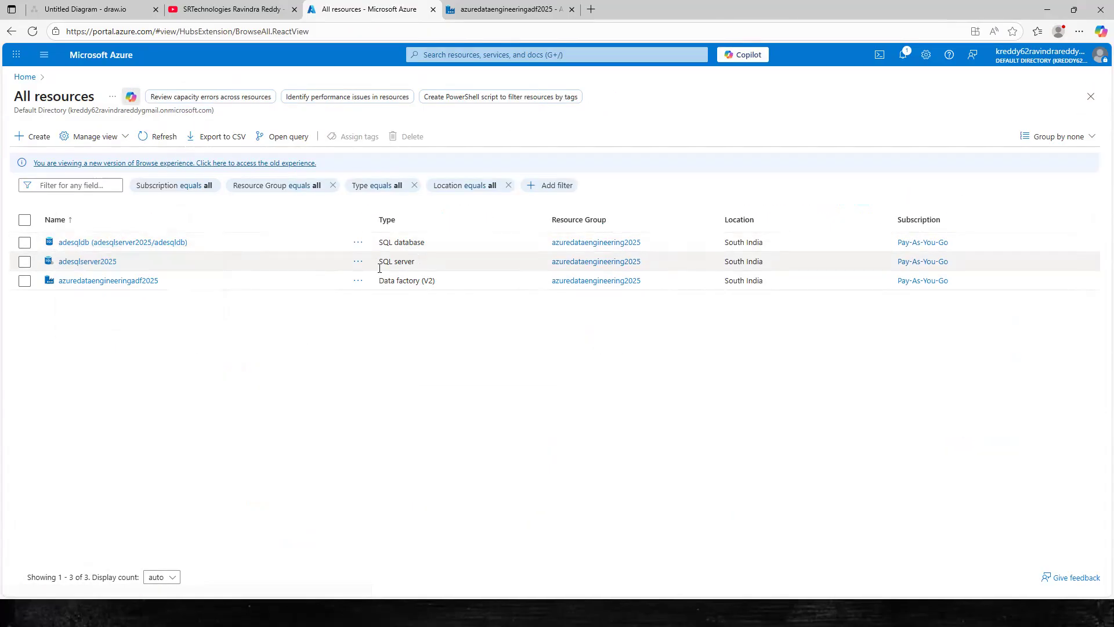
click(116, 243)
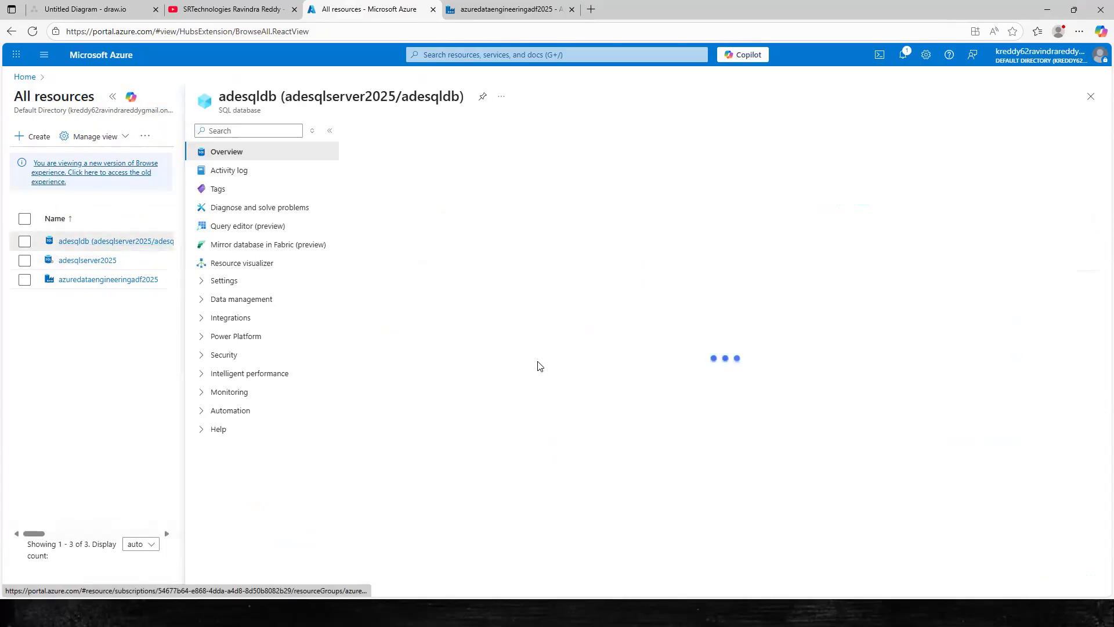
Open adesqldb's Query editor (preview) with SQL server authentication and the prefilled adesqldb login.
click(255, 226)
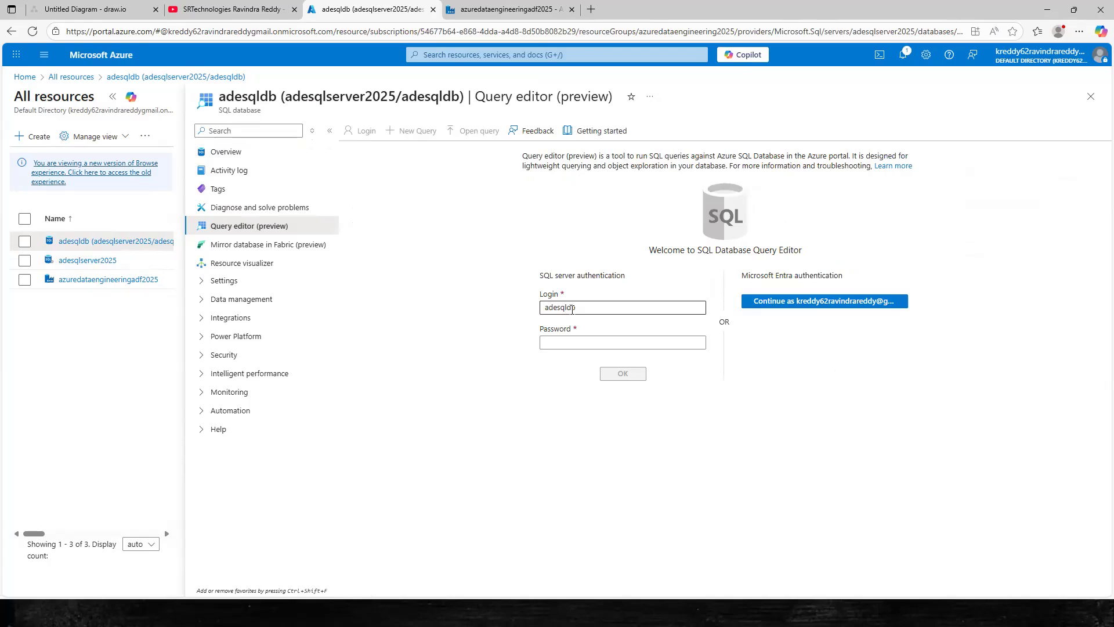
double_click(566, 306)
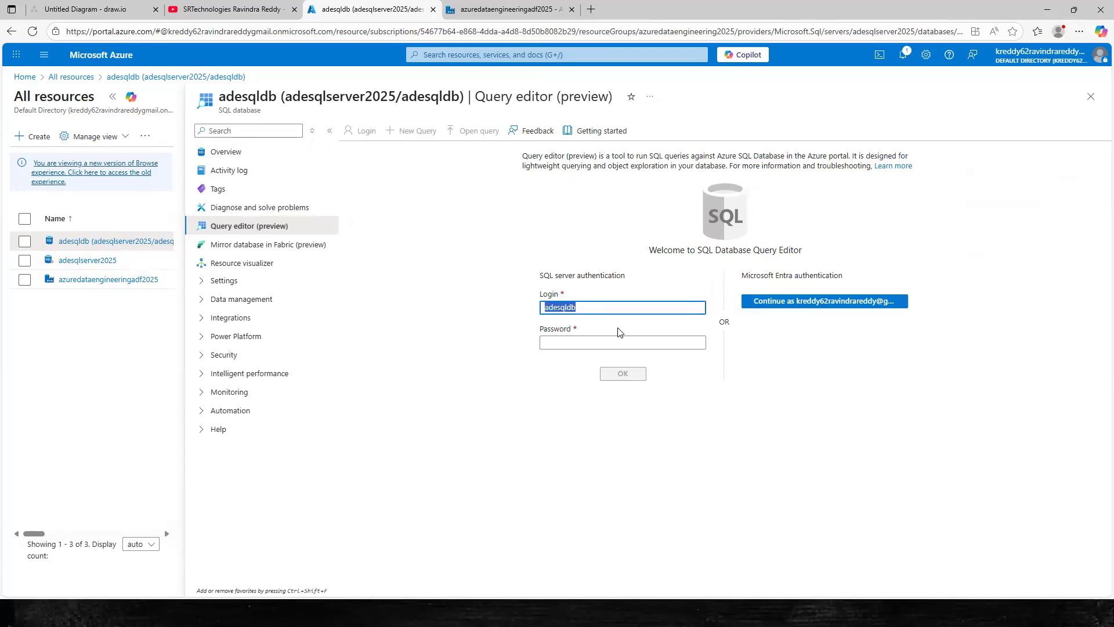
drag(538, 276, 627, 276)
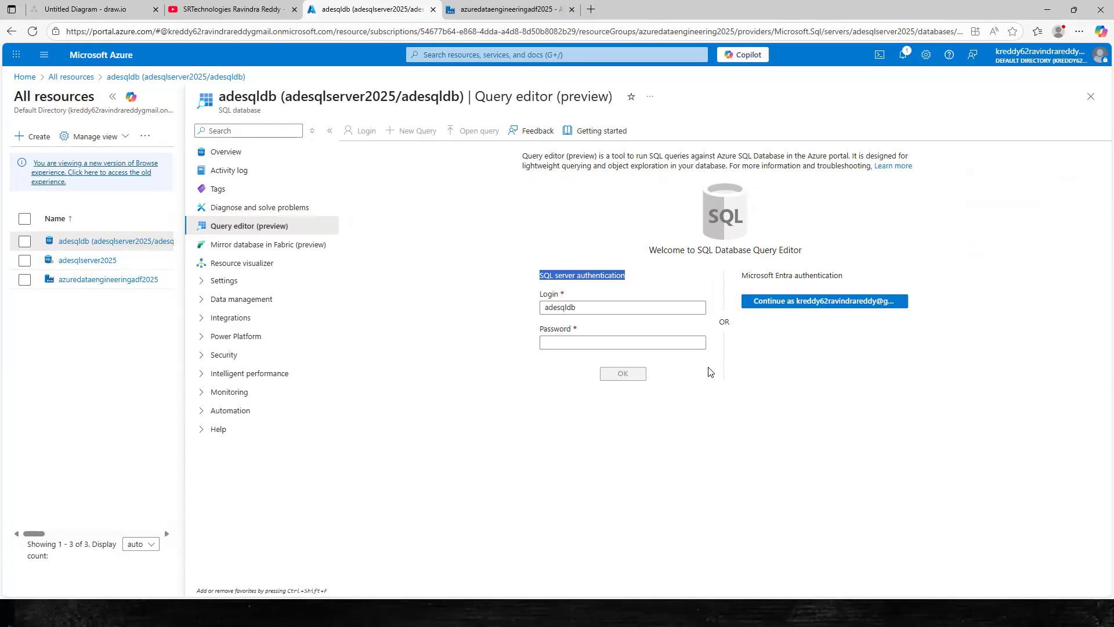
click(543, 271)
drag(542, 277, 650, 280)
key(Tab)
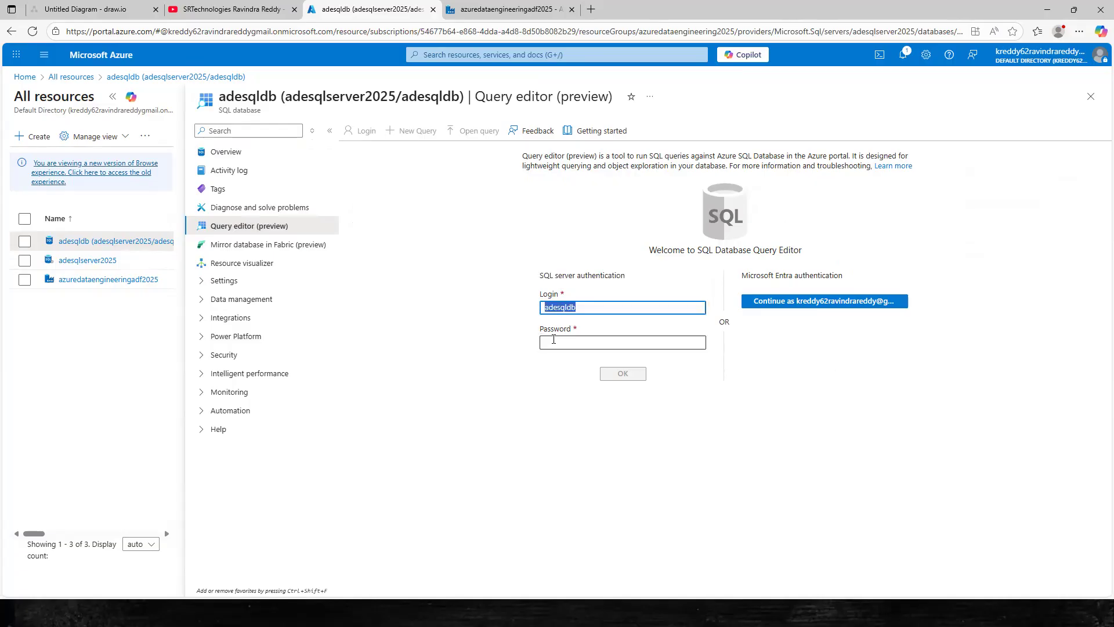
Enter the SQL admin password and submit the login, which fails with a firewall error.
click(552, 339)
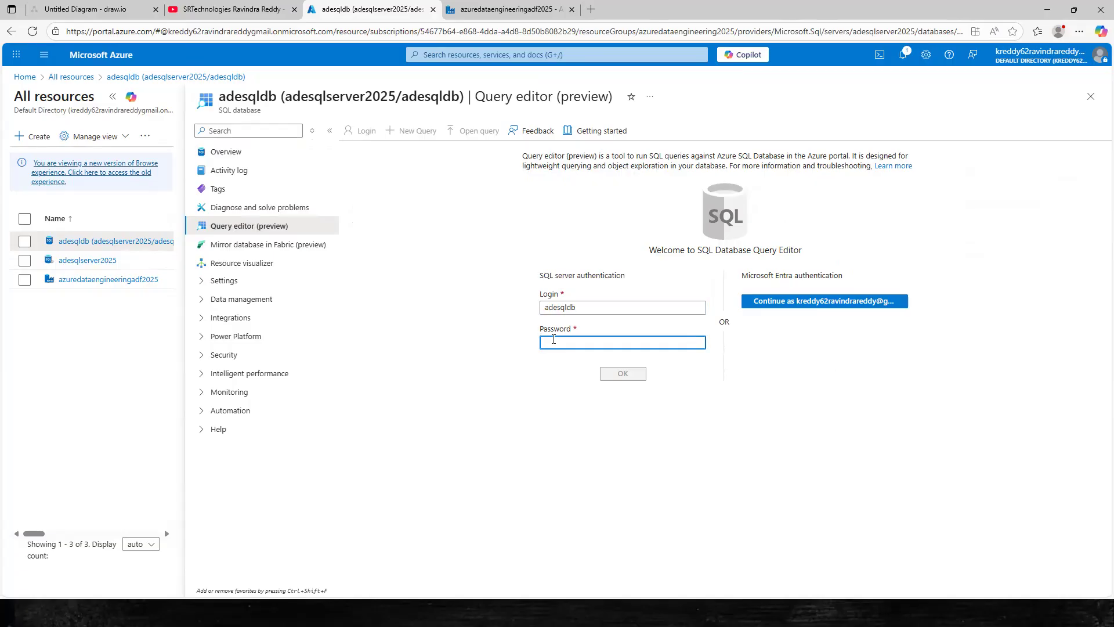
text(•)
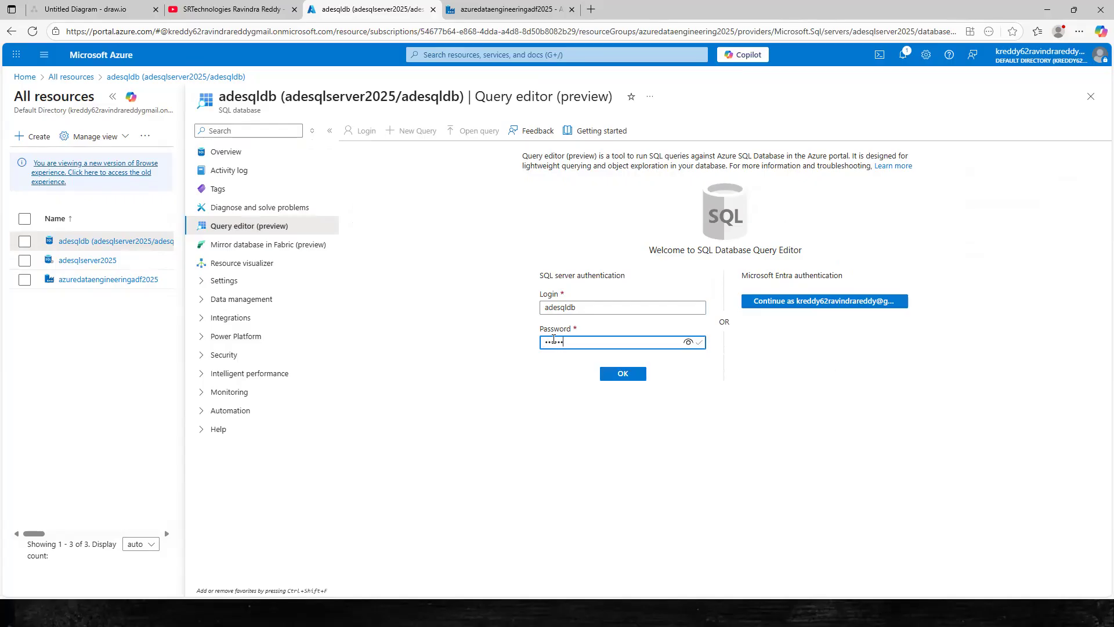
click(688, 343)
click(622, 374)
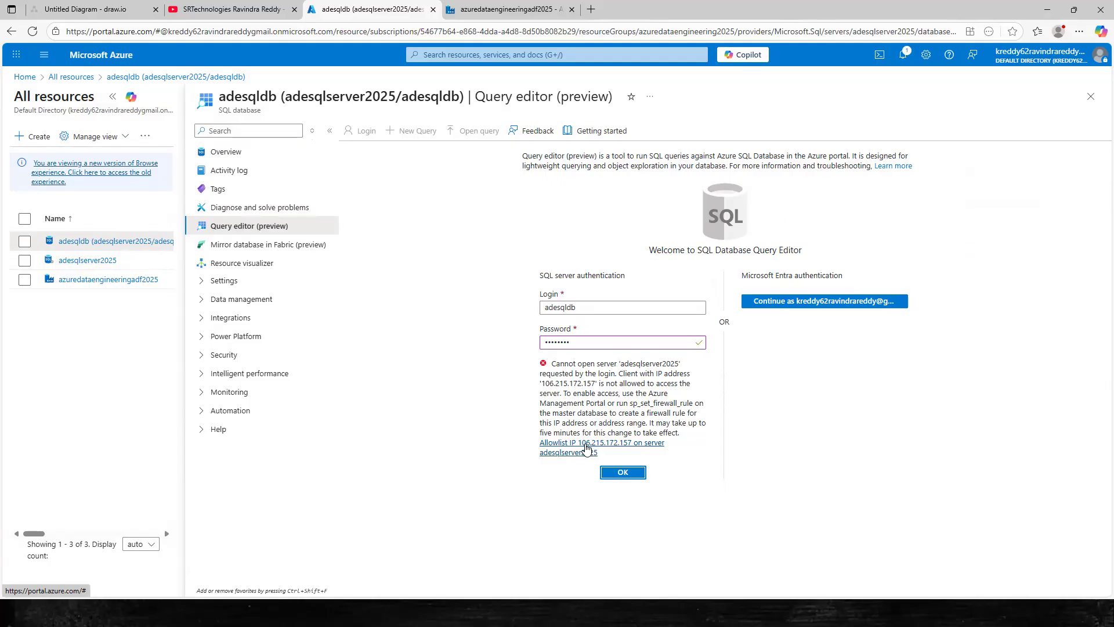
Allowlist the client IP on adesqlserver2025's firewall and sign in to the query editor.
click(587, 449)
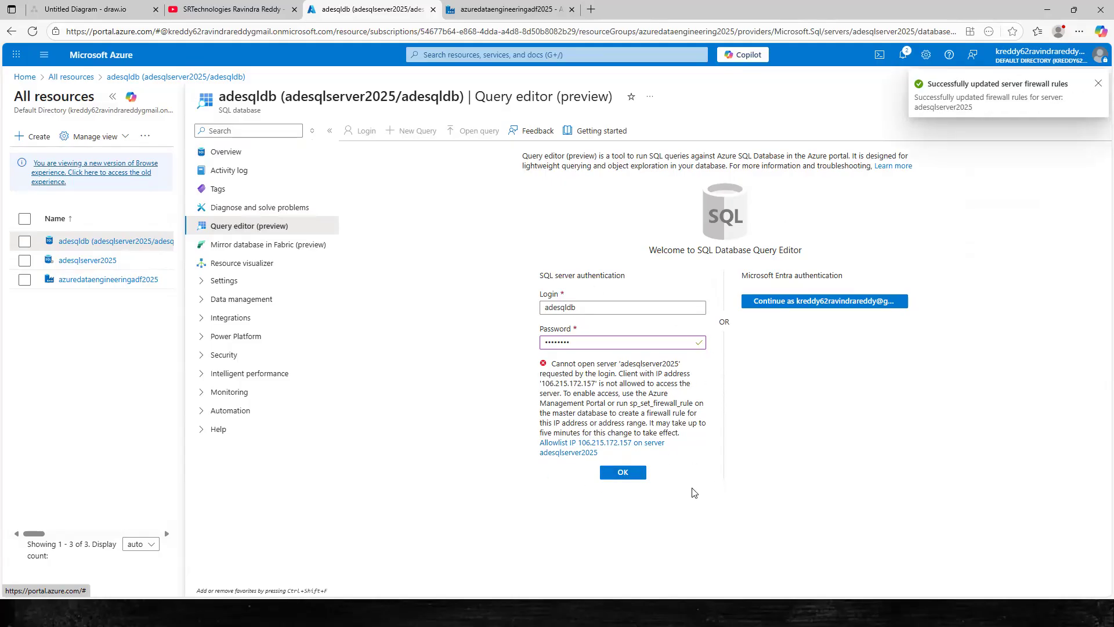
click(625, 473)
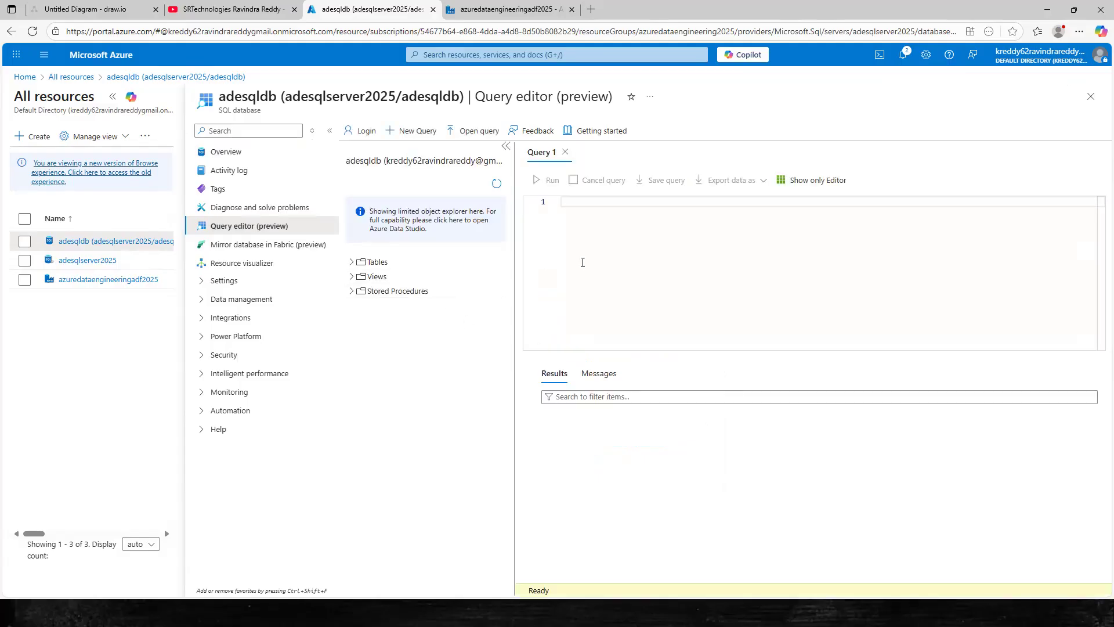
Expand Tables and run select * from [SalesLT].[Customer]; in Query 1 to list customers.
click(351, 263)
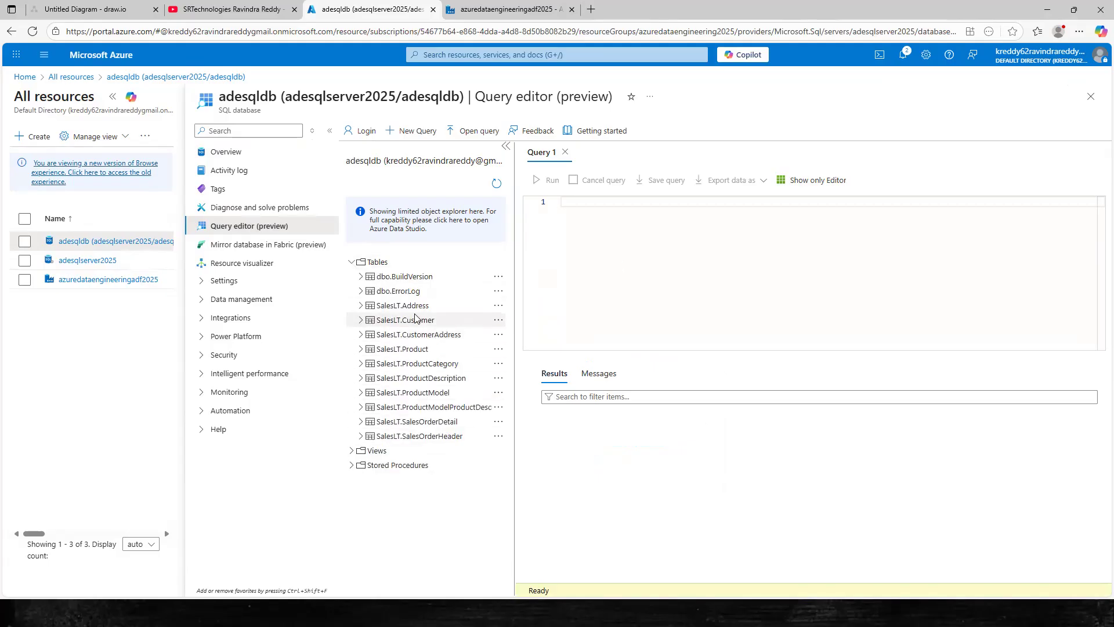
click(578, 236)
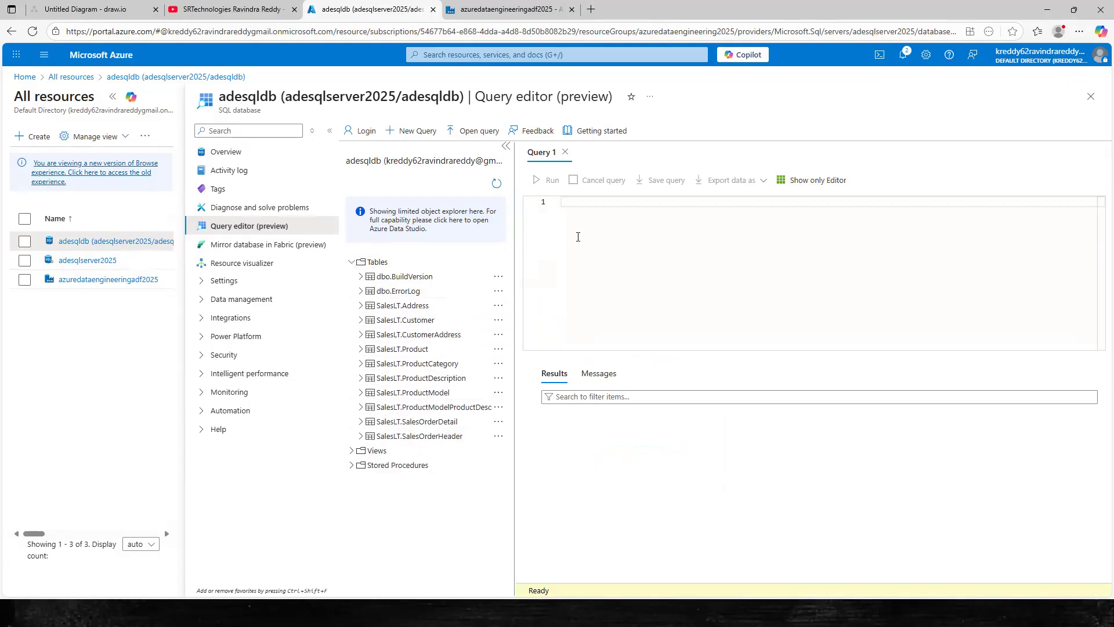
text(select * from sa)
key(Return)
key(BackSpace)
key(BackSpace)
key(BackSpace)
key(BackSpace)
key(BackSpace)
key(BackSpace)
key(BackSpace)
key(BackSpace)
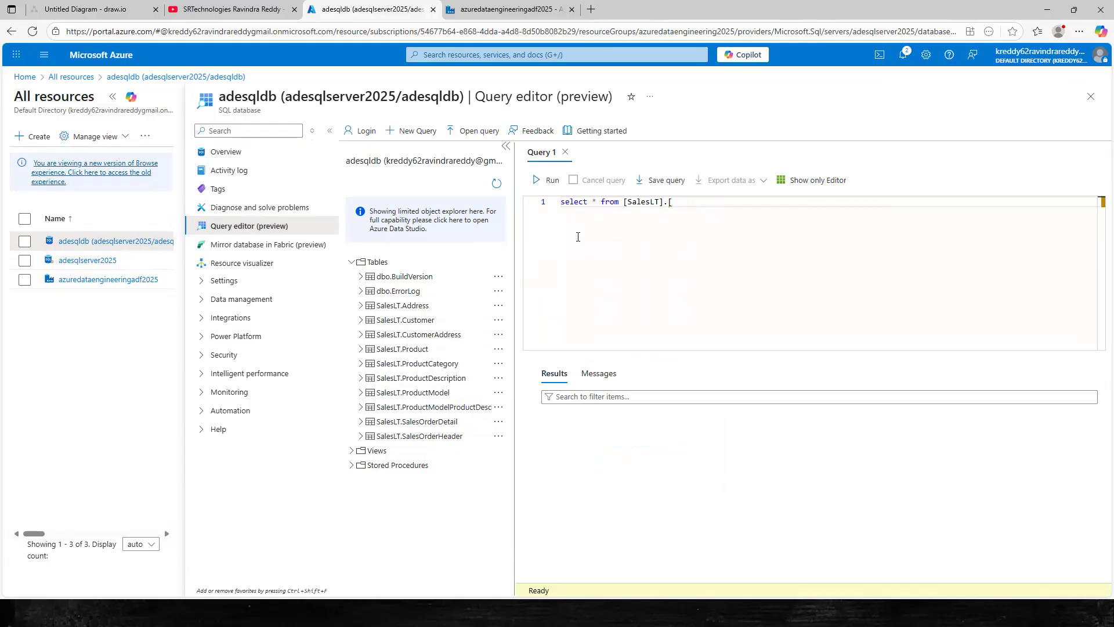
text(c)
key(Return)
key(BackSpace)
key(BackSpace)
key(BackSpace)
key(BackSpace)
key(BackSpace)
key(BackSpace)
key(BackSpace)
key(BackSpace)
key(BackSpace)
key(BackSpace)
key(BackSpace)
key(BackSpace)
key(BackSpace)
key(BackSpace)
key(BackSpace)
key(BackSpace)
key(BackSpace)
key(BackSpace)
key(BackSpace)
key(BackSpace)
key(BackSpace)
key(BackSpace)
key(BackSpace)
key(BackSpace)
key(BackSpace)
text(sa)
key(Return)
click(547, 180)
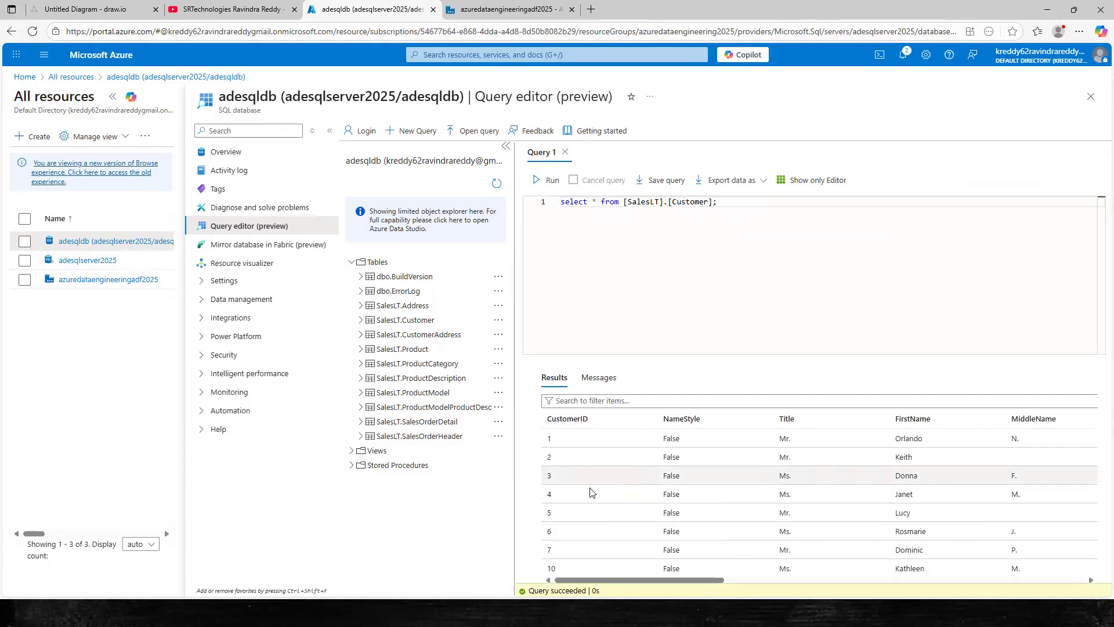